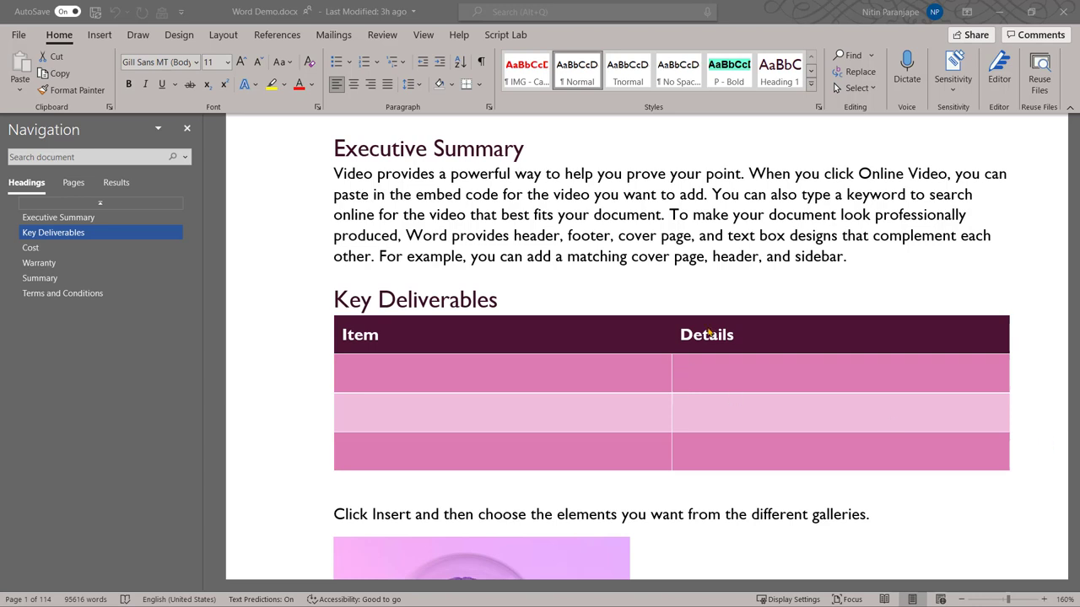
Restrict the Word Demo.docx share link to specific people, with editing allowed
click(583, 262)
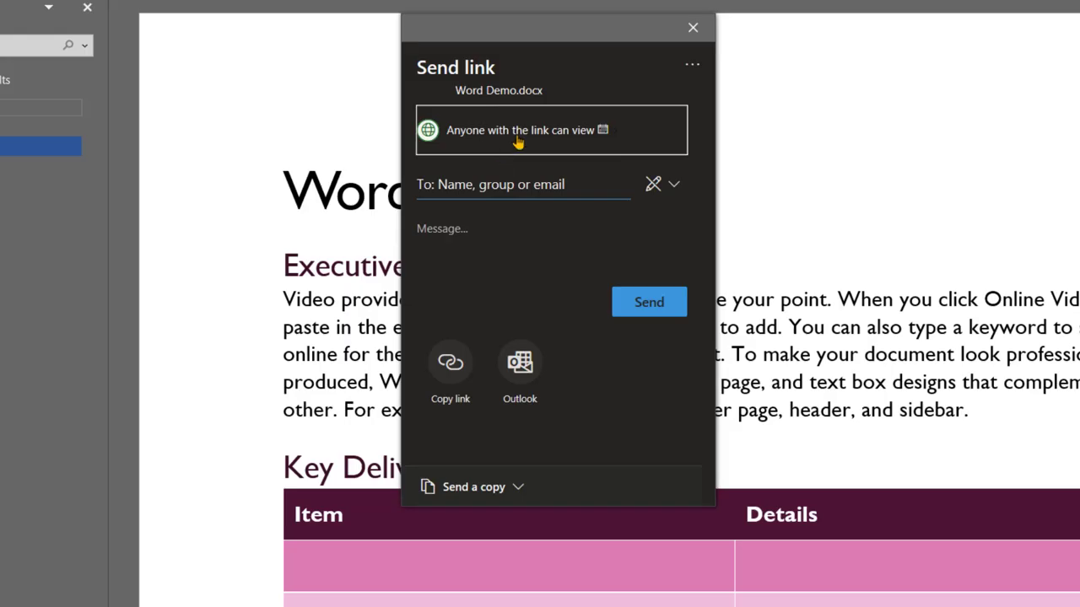
click(517, 142)
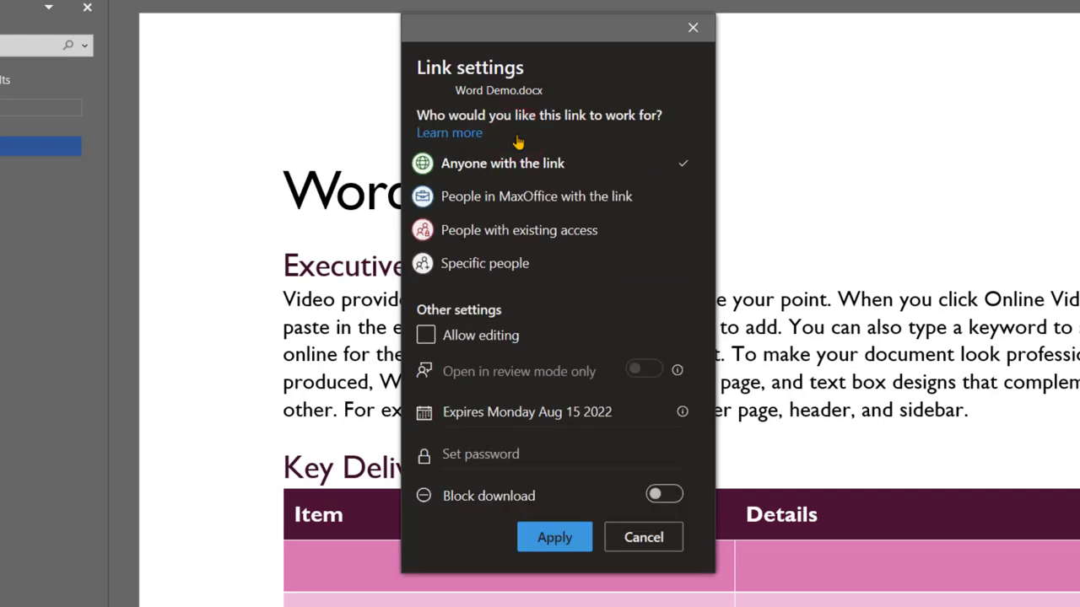
click(491, 265)
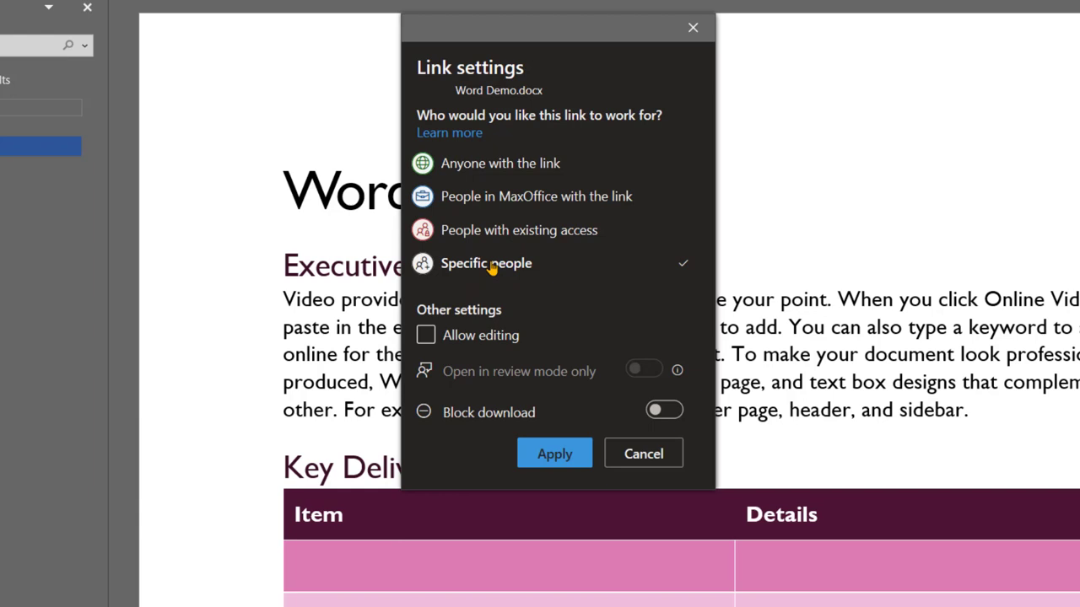
click(487, 337)
click(486, 340)
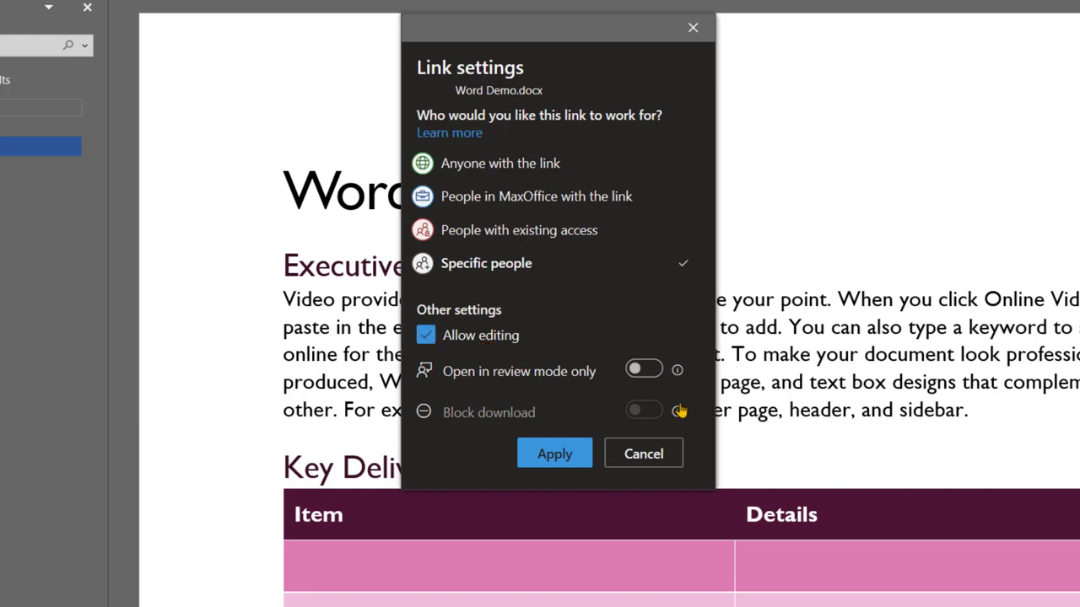
click(556, 457)
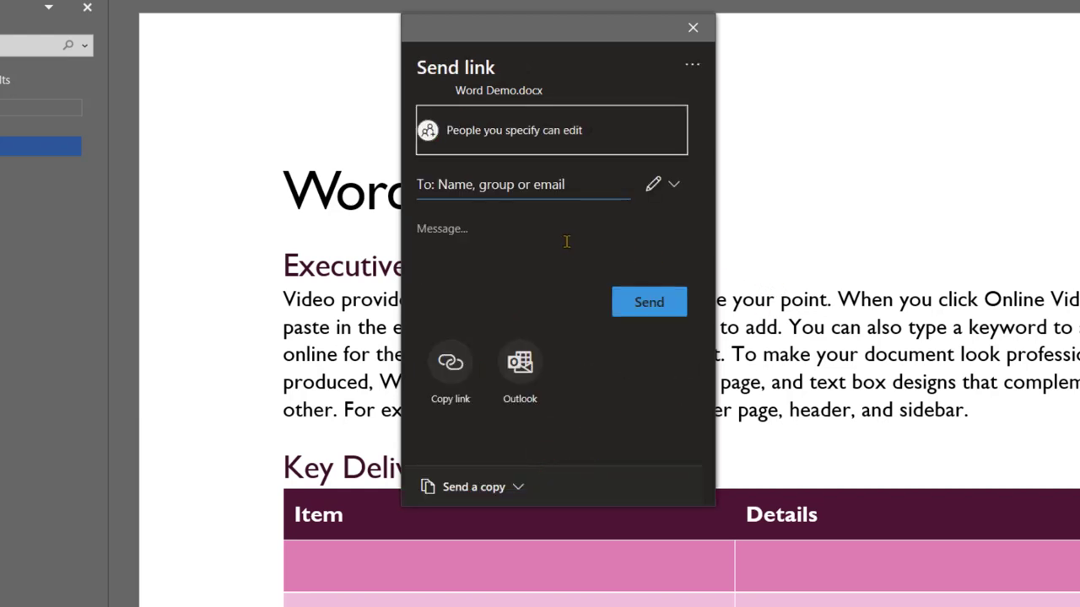
Add the assistant account, found by searching 'asst', as the link's recipient
click(534, 182)
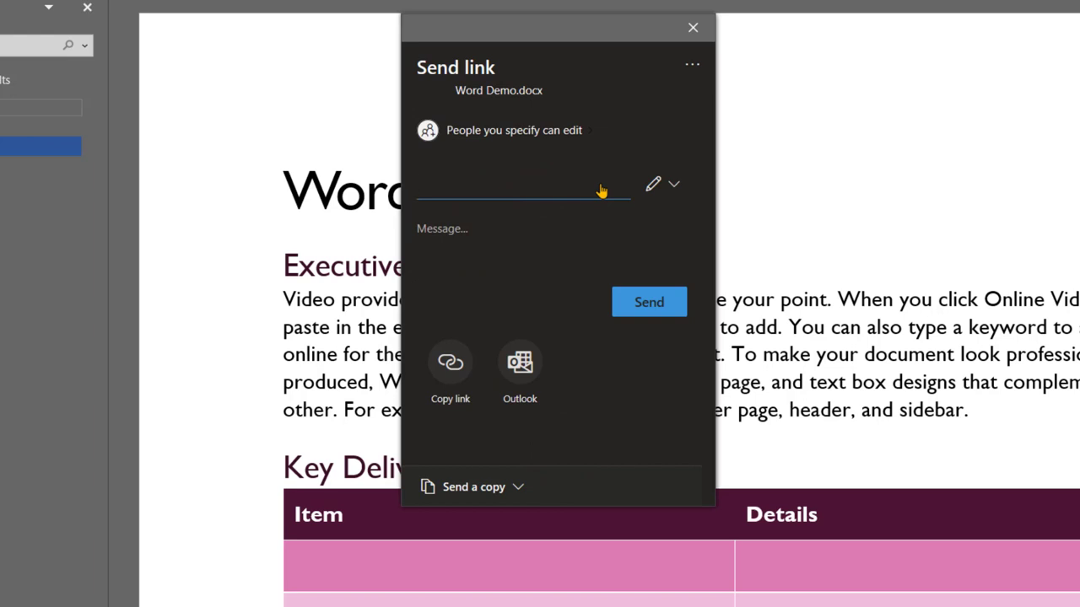
text(asst)
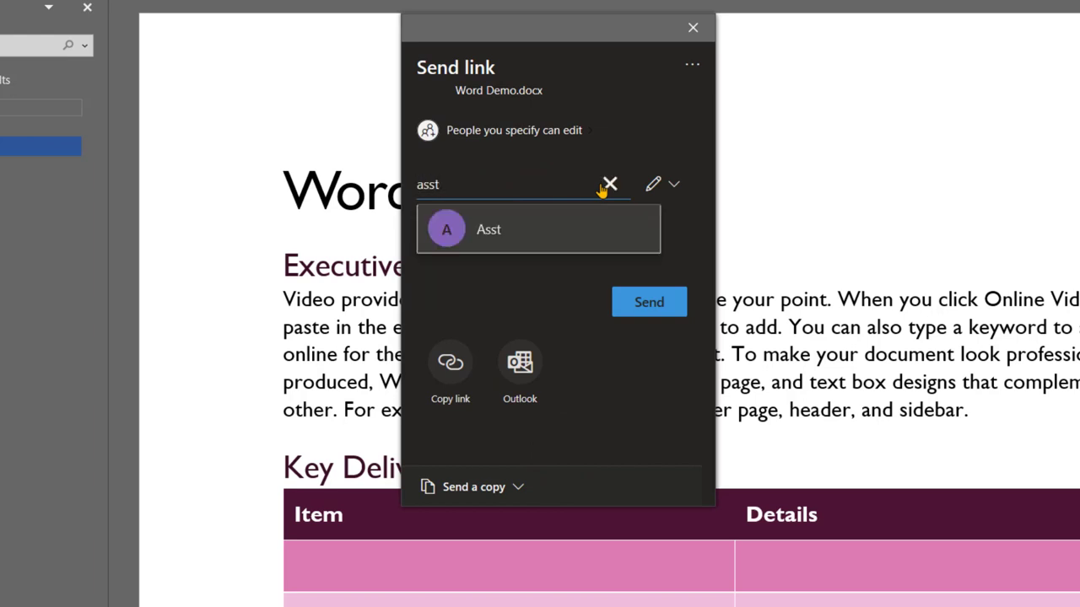
click(569, 244)
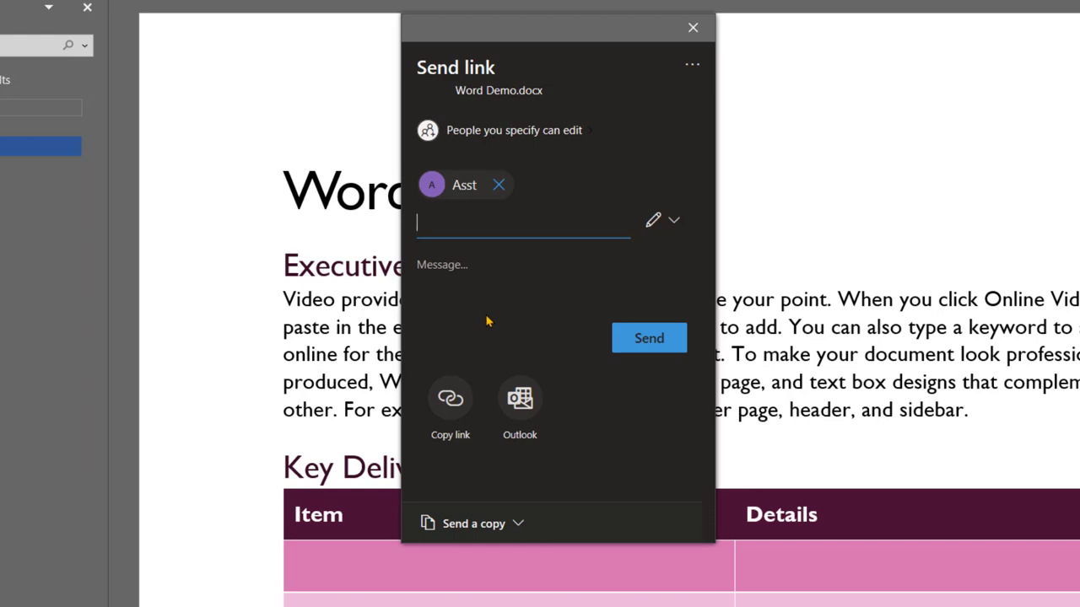
Send the edit link, then open the Word Demo shared-file email in Outlook
click(641, 348)
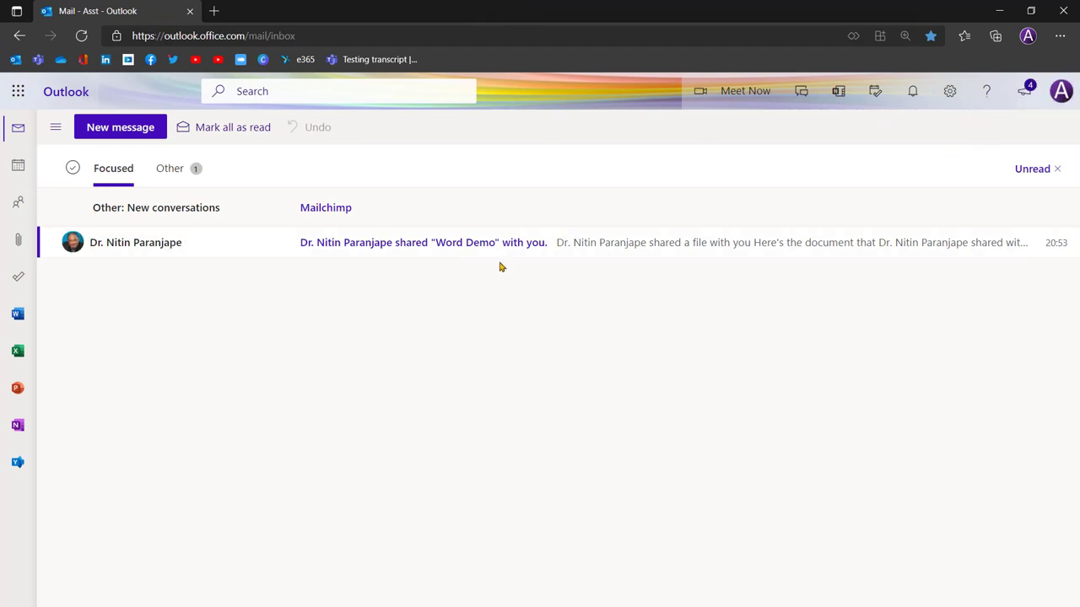
click(452, 246)
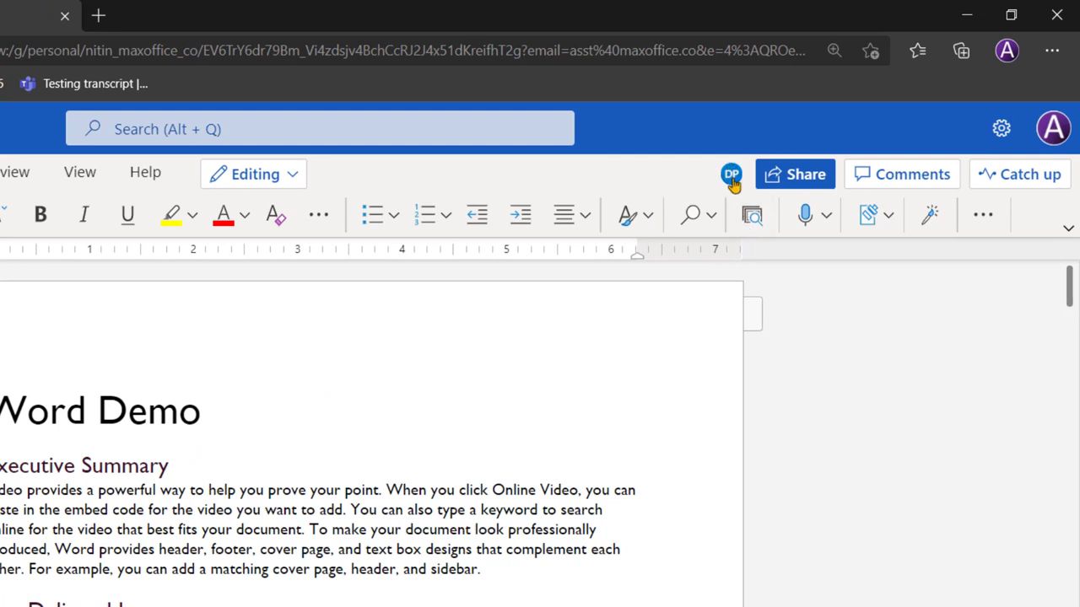
Check the desktop co-author's contact card in Word for the web, then dismiss it
mouse_move(733, 182)
click(946, 426)
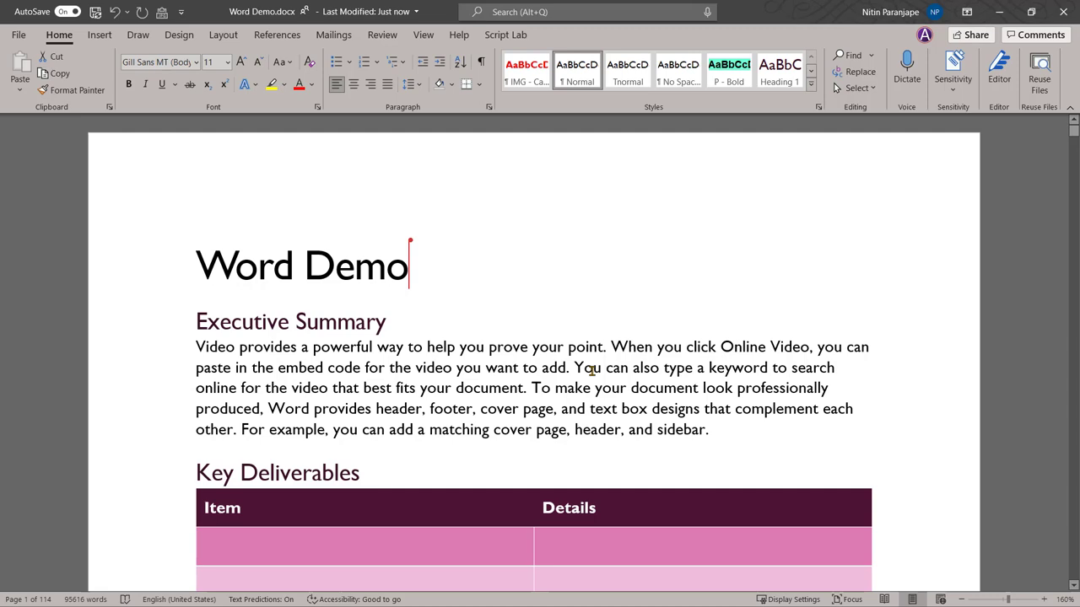
Check which co-author is present in desktop Word via the avatar card, then close it
scroll(593, 369, down, 3)
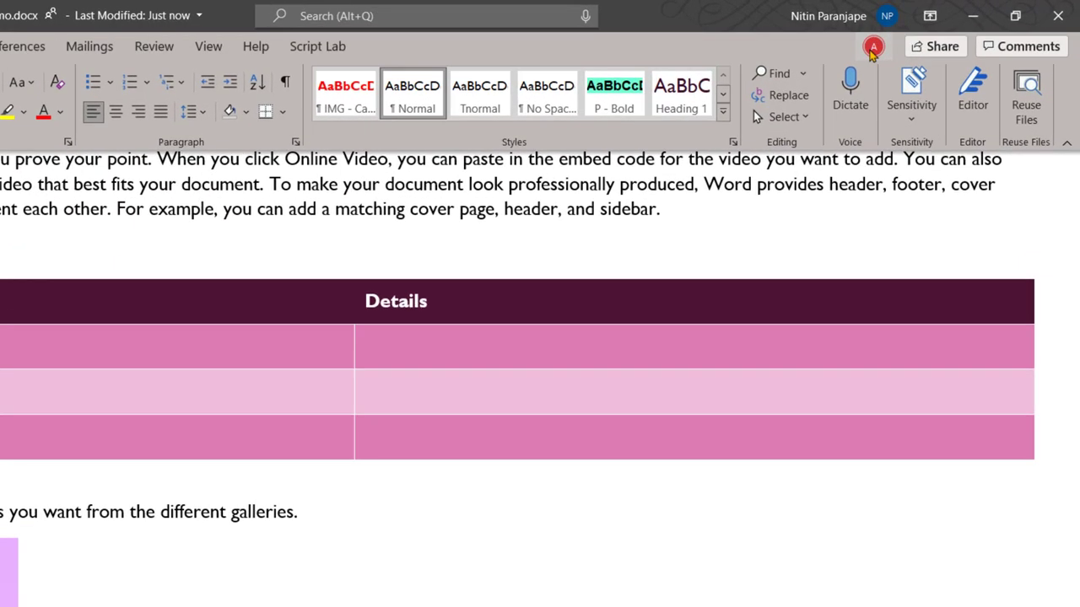
click(924, 36)
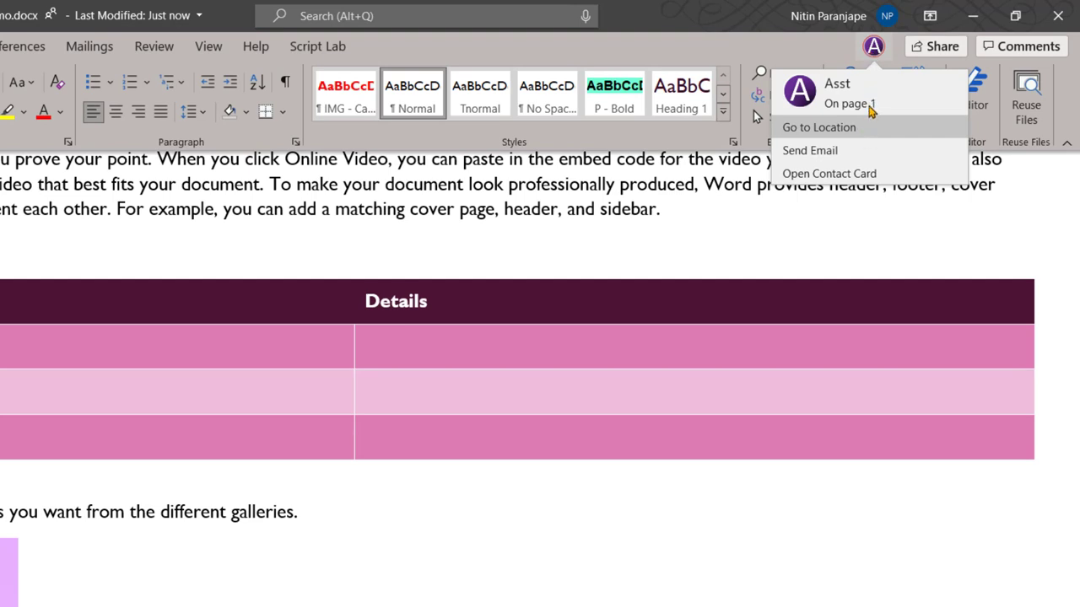
click(503, 582)
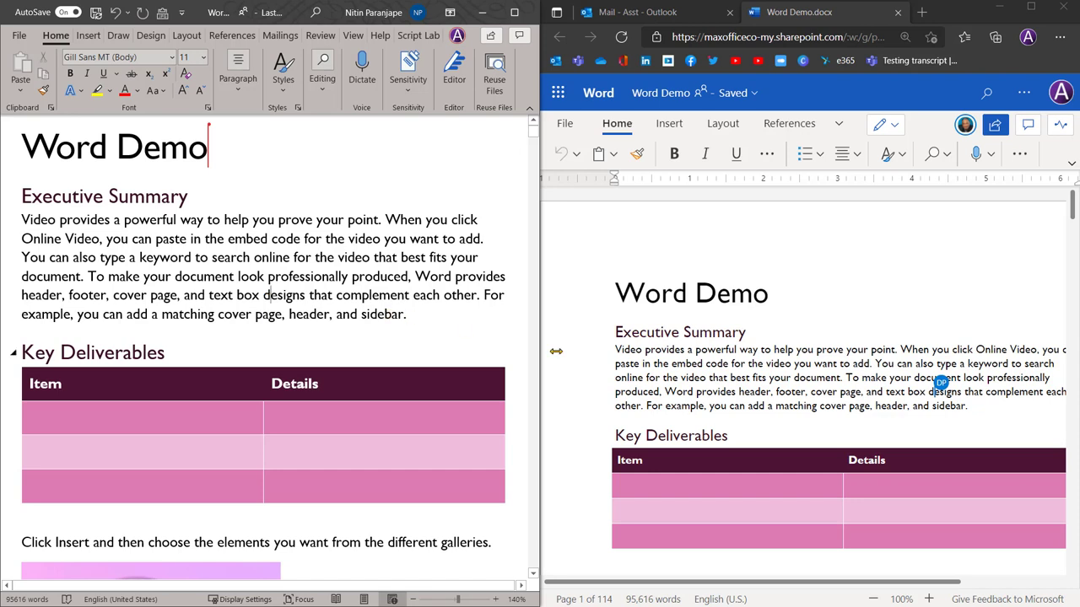
Append the owner's name plus 'is editing' to the end of the Word Demo title
click(269, 295)
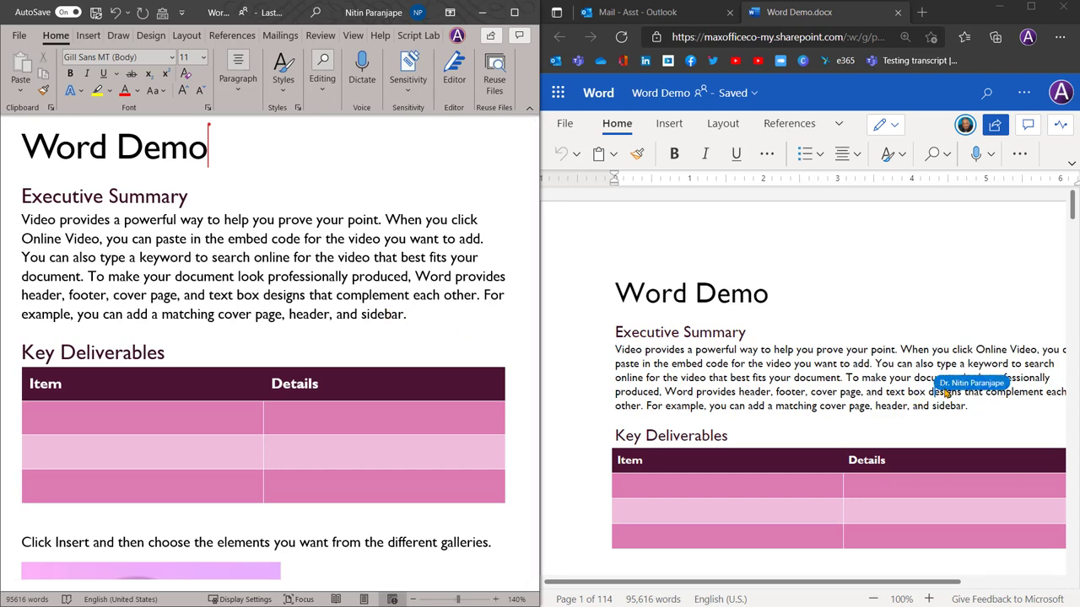
click(670, 332)
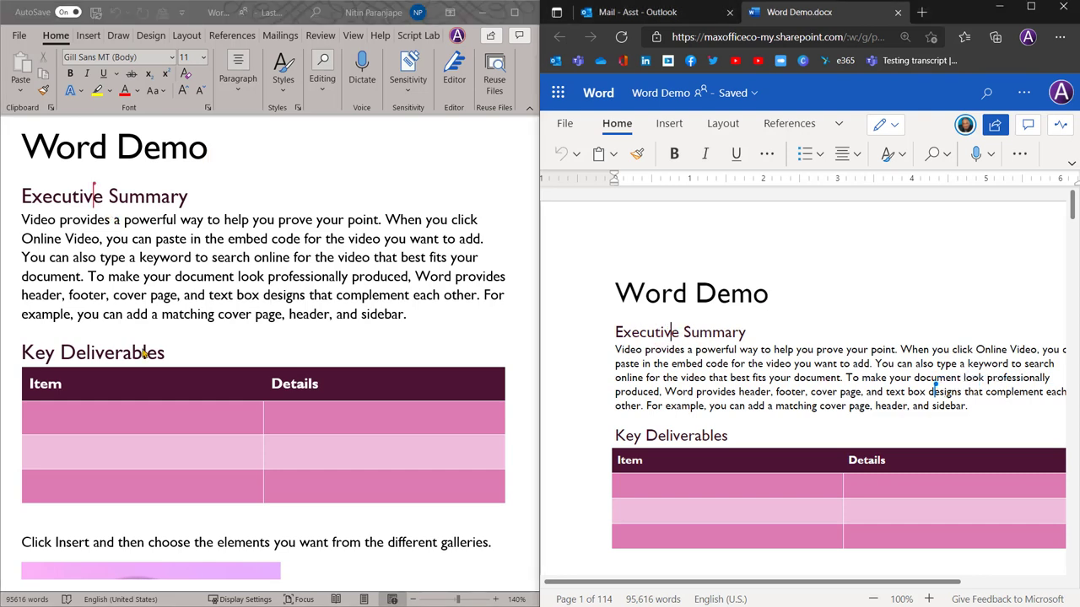
click(219, 151)
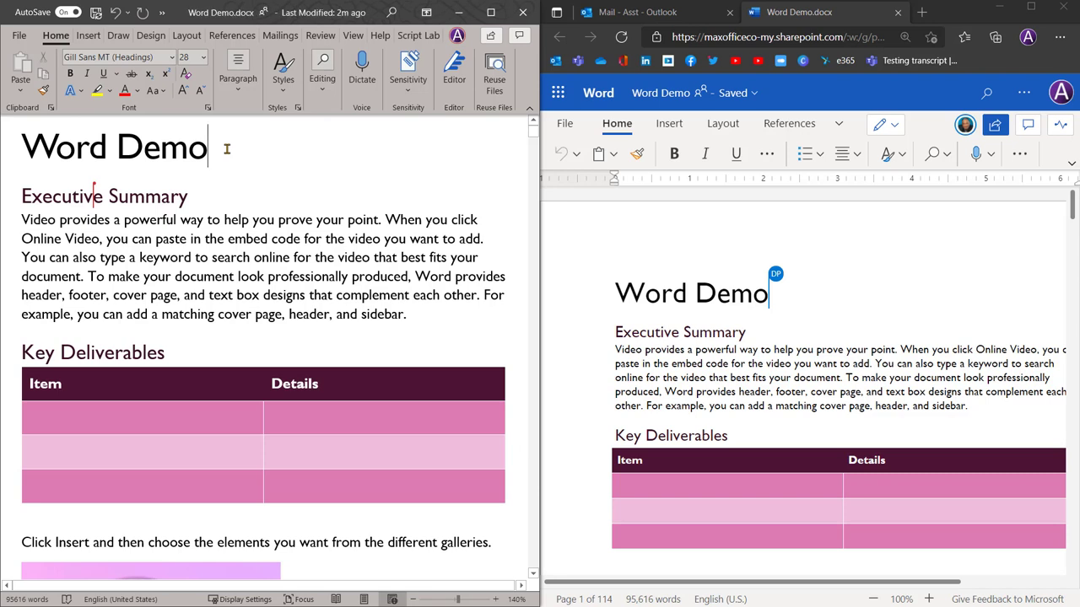
text(Nitin is editi)
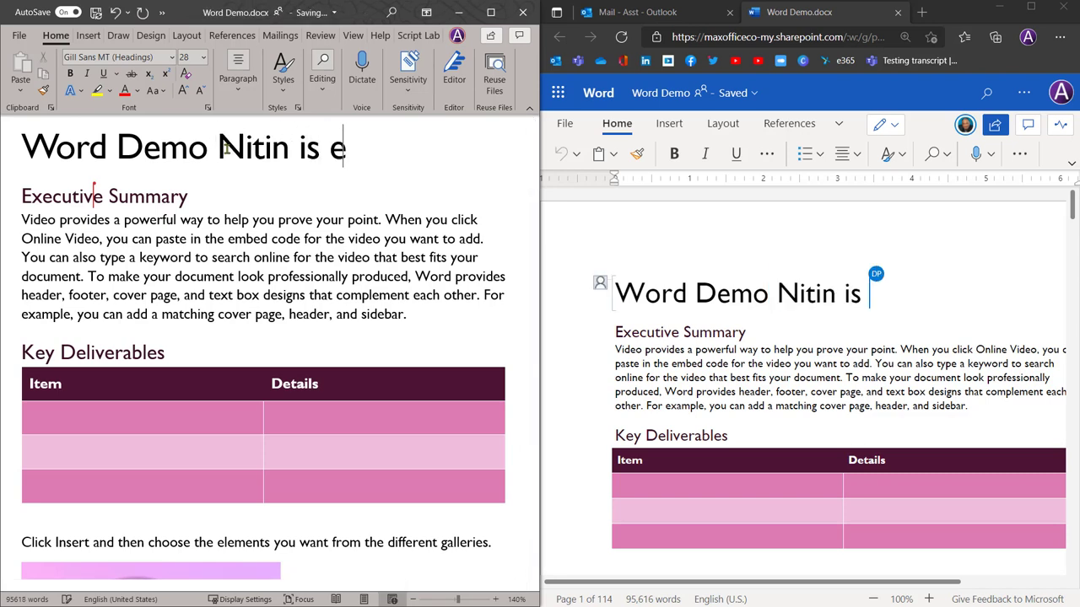
text(ng)
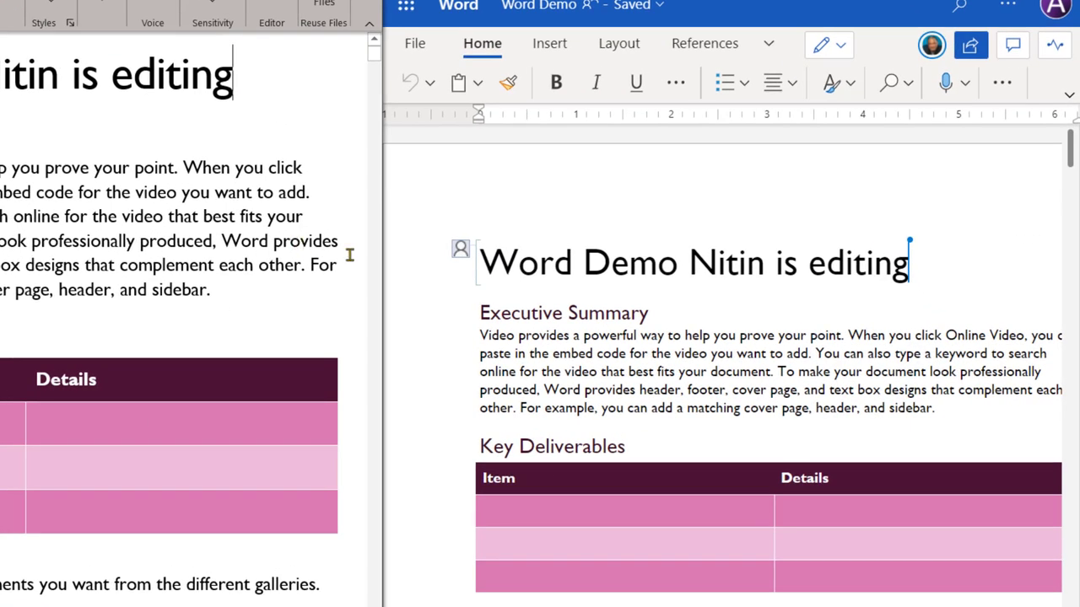
mouse_move(463, 252)
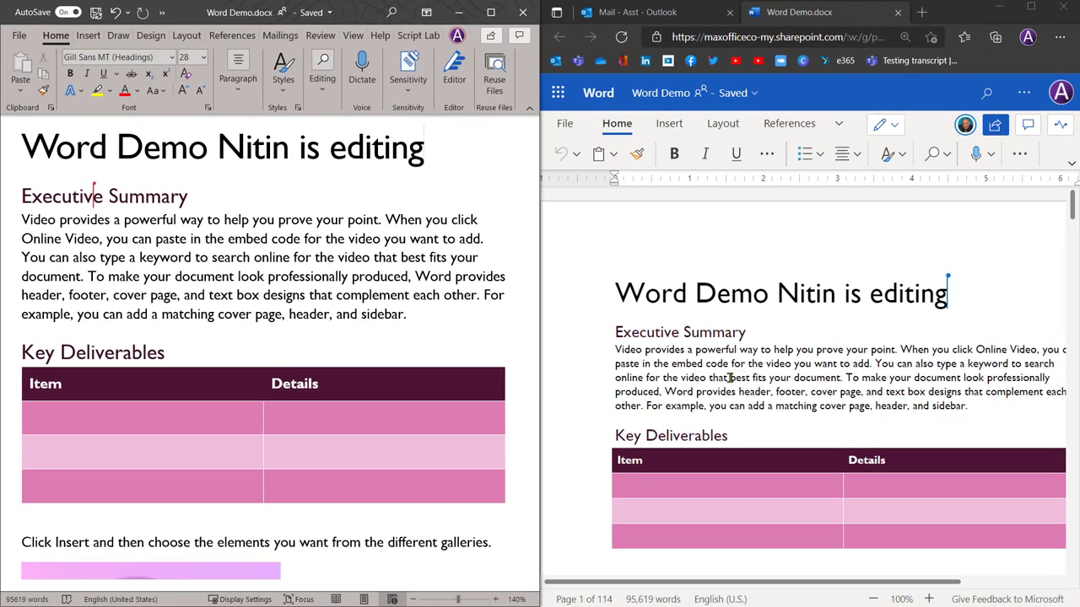
Enter 'asst is editing' in the web Item cell and 'Cell level locking' in the desktop Details cell
click(658, 479)
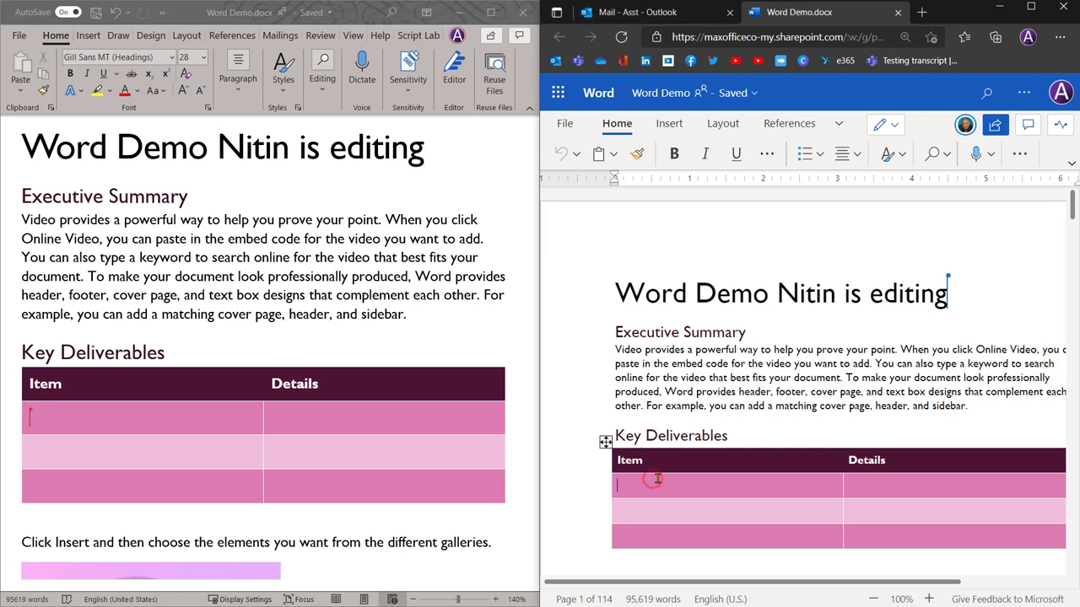
text(asst is edit)
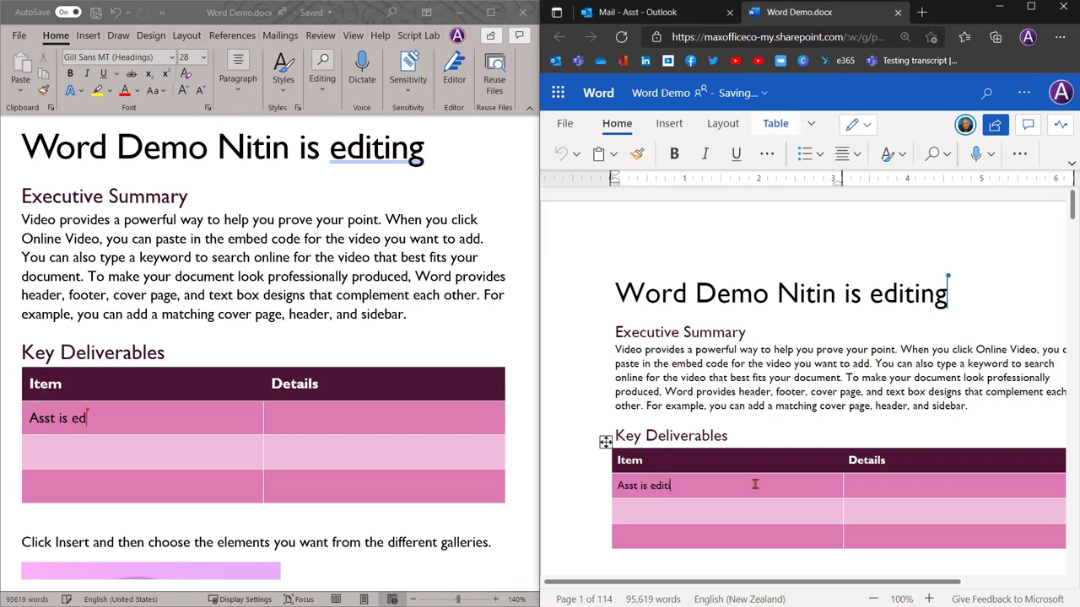
text(ing)
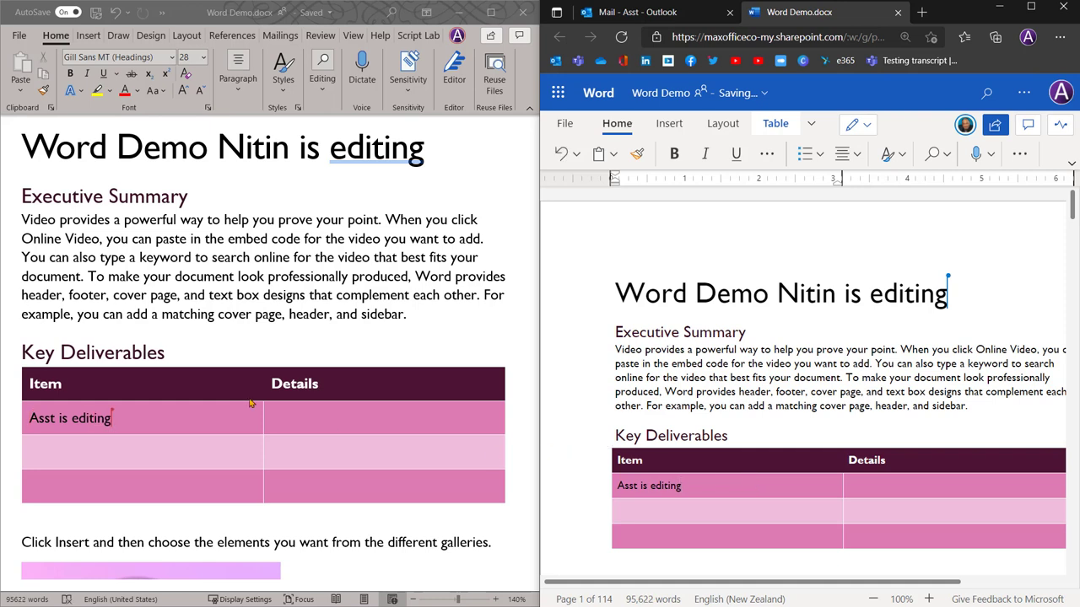
click(91, 417)
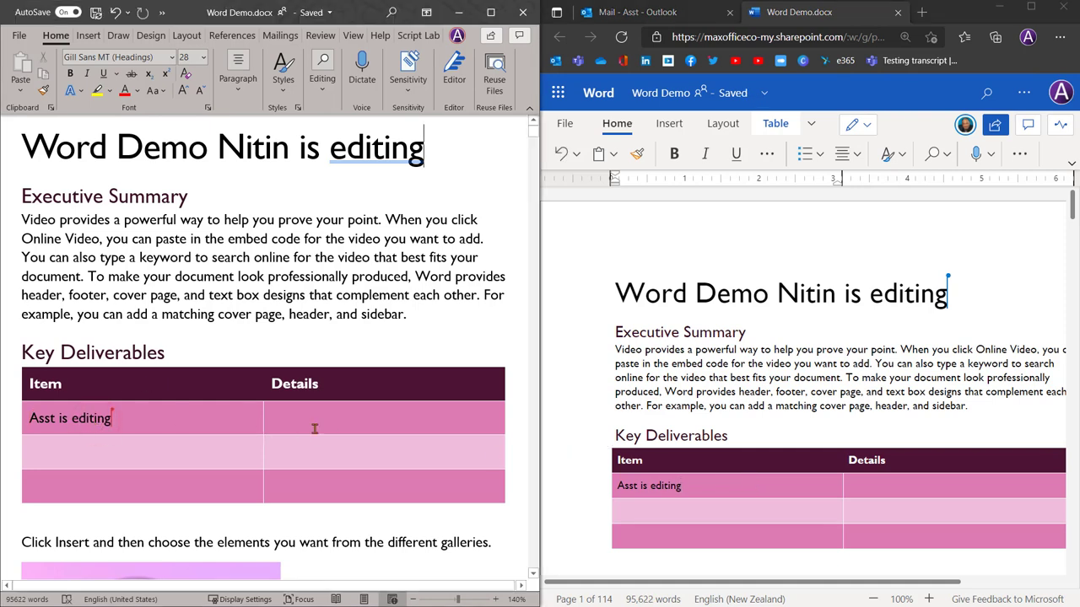
click(282, 413)
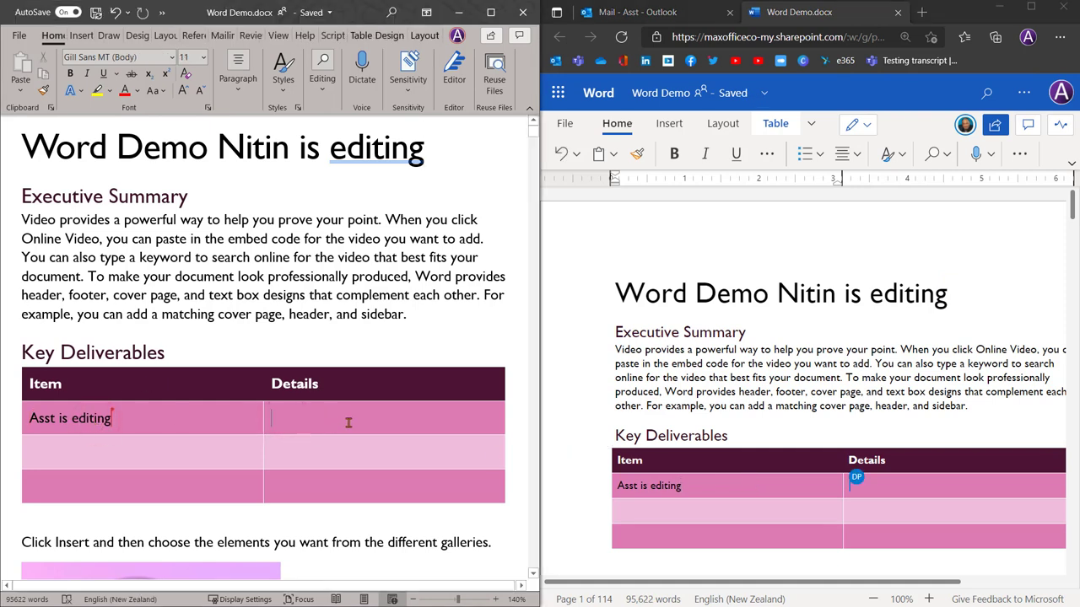
text(Cell level locking)
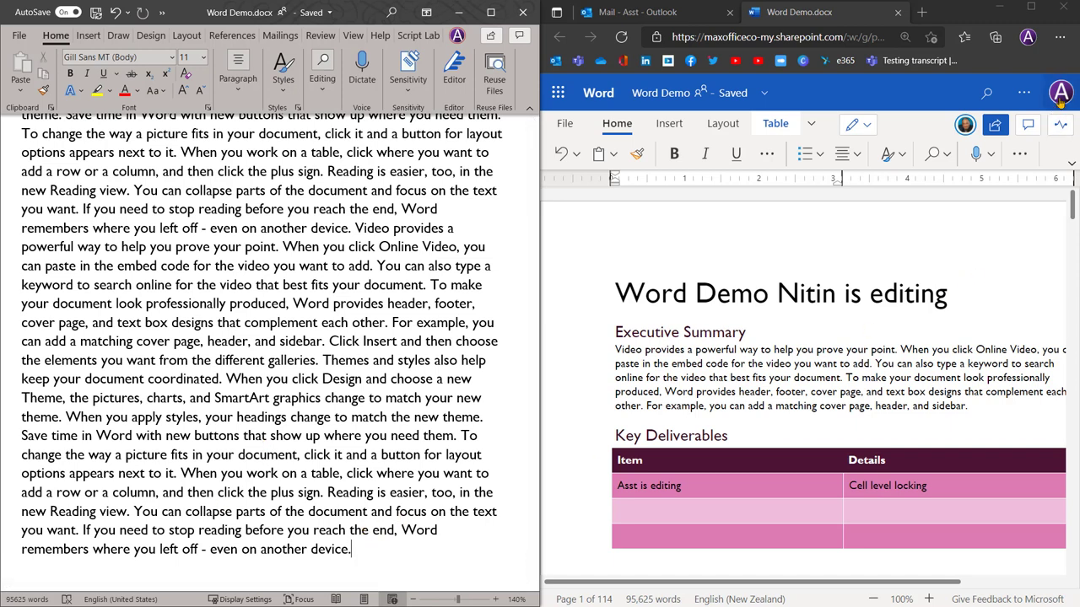
Use the co-author's presence card to jump the web copy to page 114
click(959, 293)
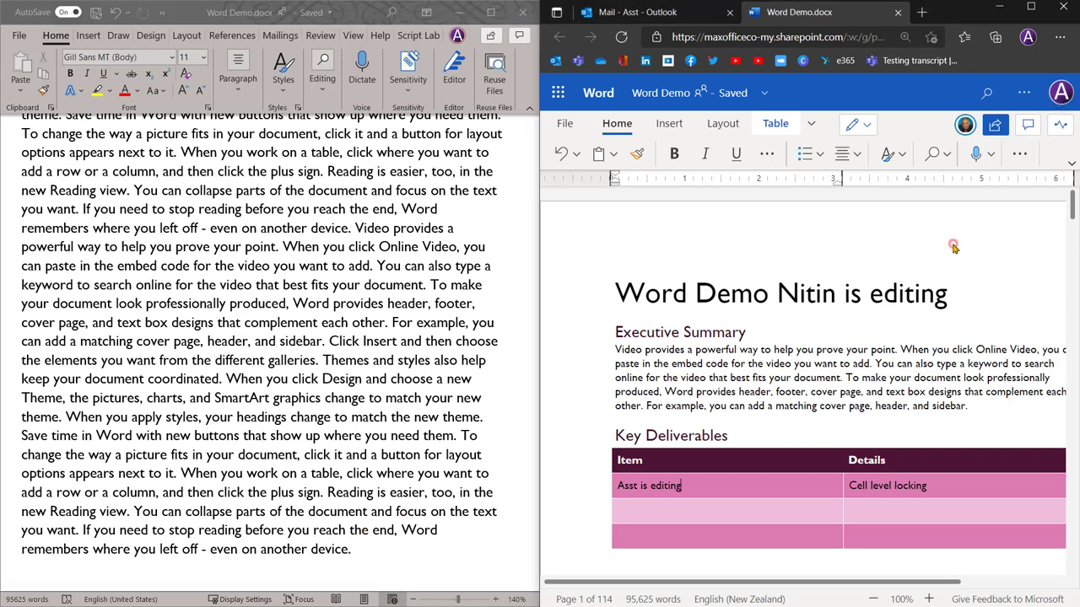
click(966, 126)
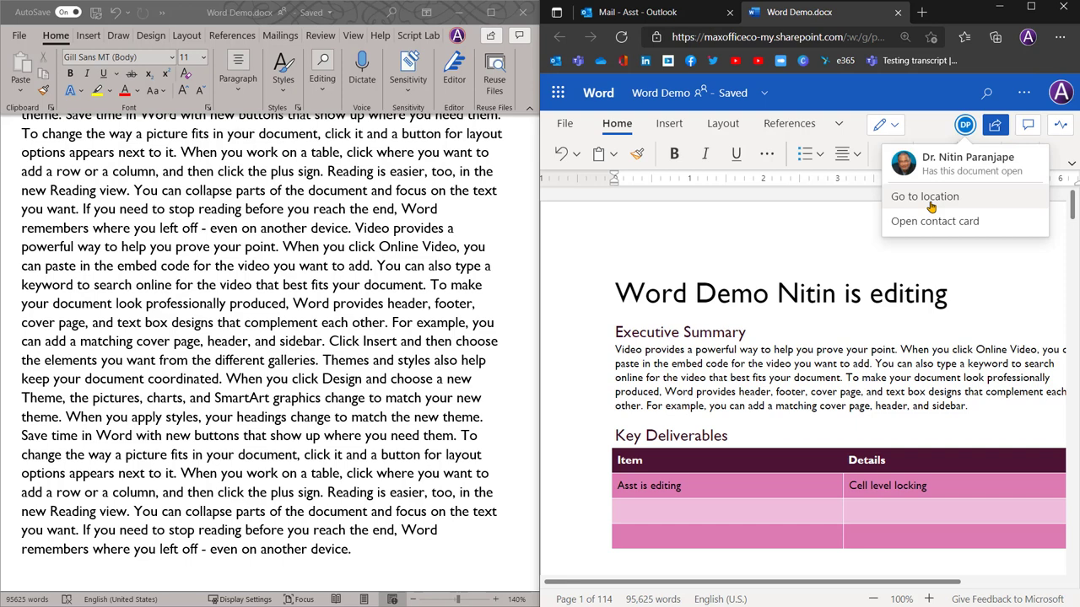
click(931, 207)
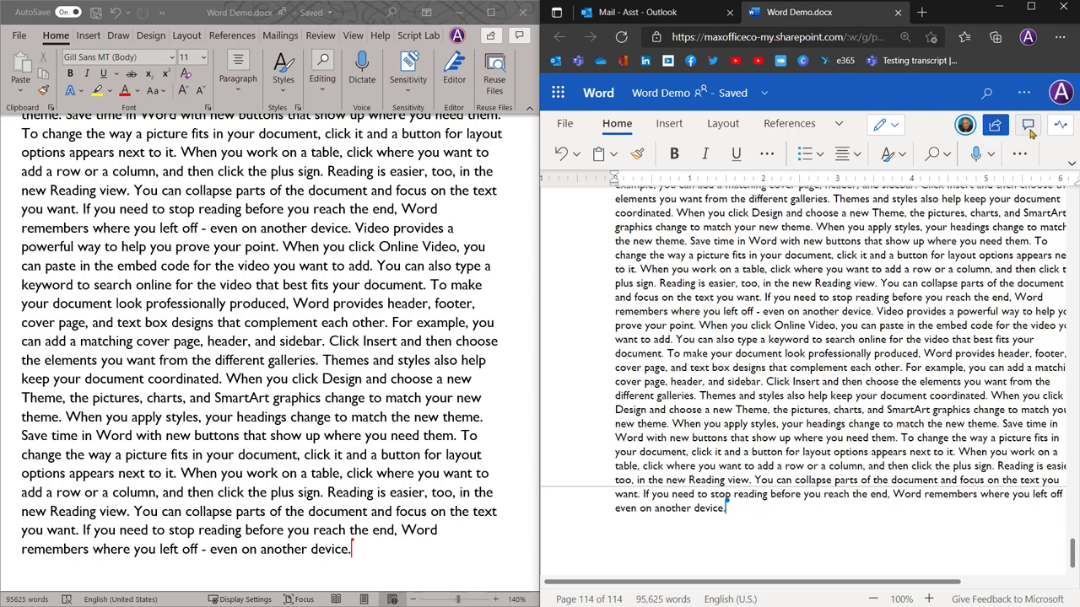
Move the web copy's insertion point into the body text
click(787, 351)
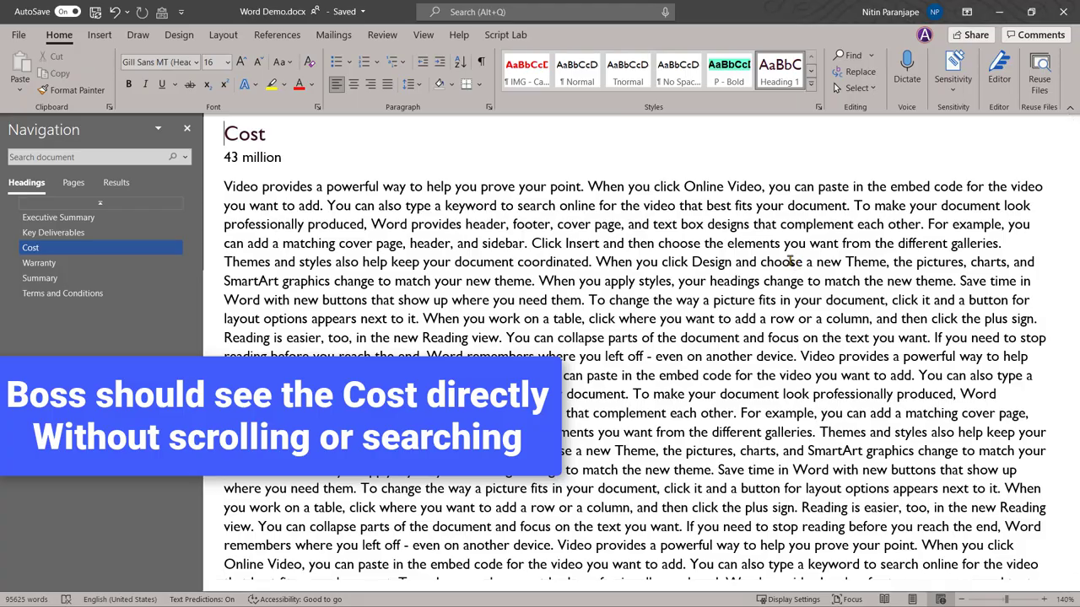
Select the Cost heading together with its 43 million line
drag(294, 157, 204, 127)
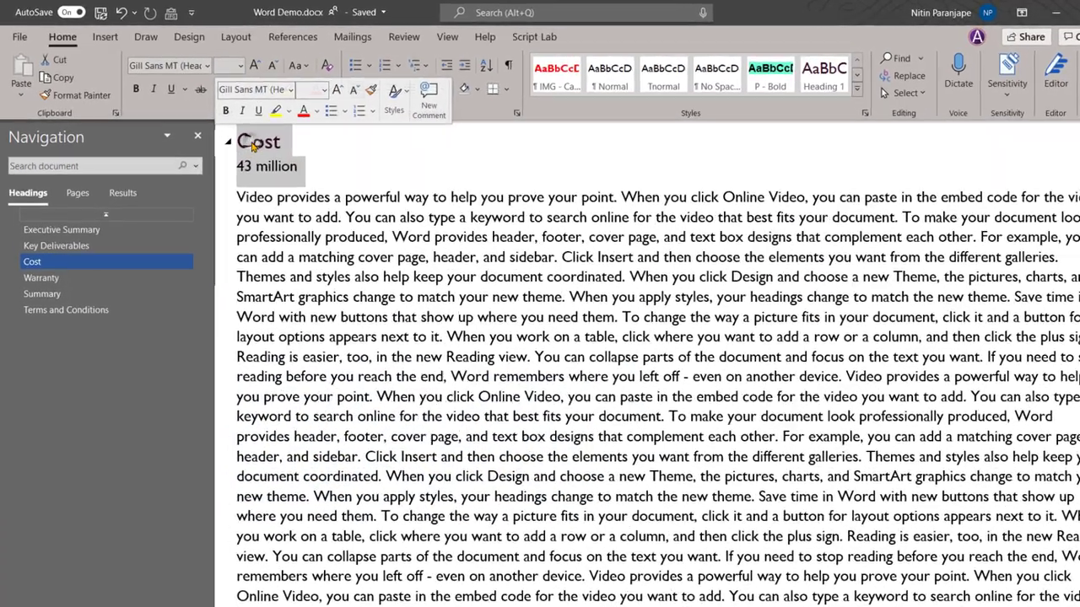
right_click(238, 137)
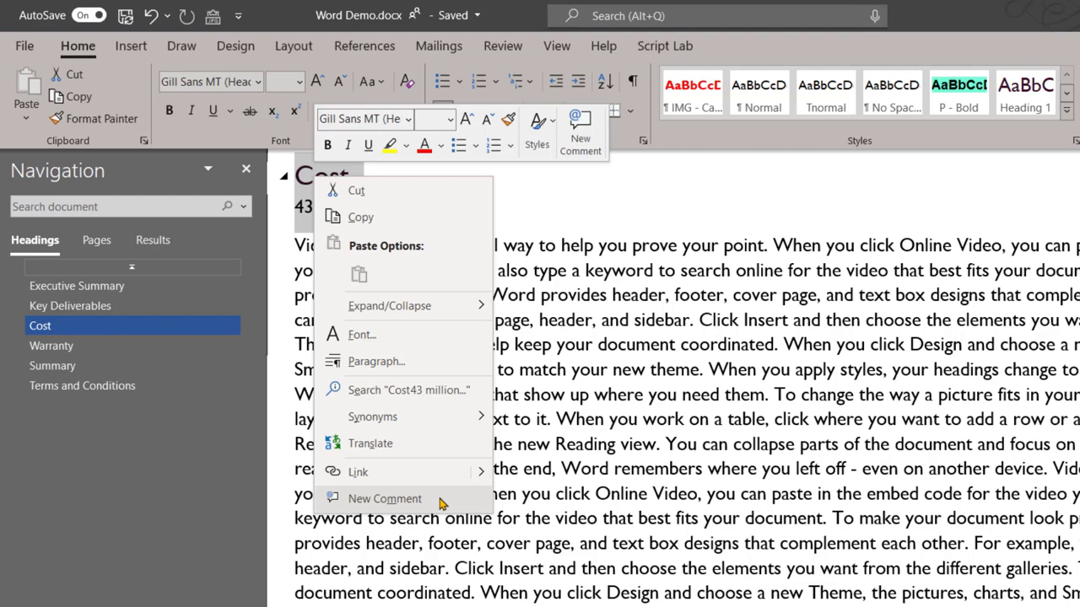
click(385, 498)
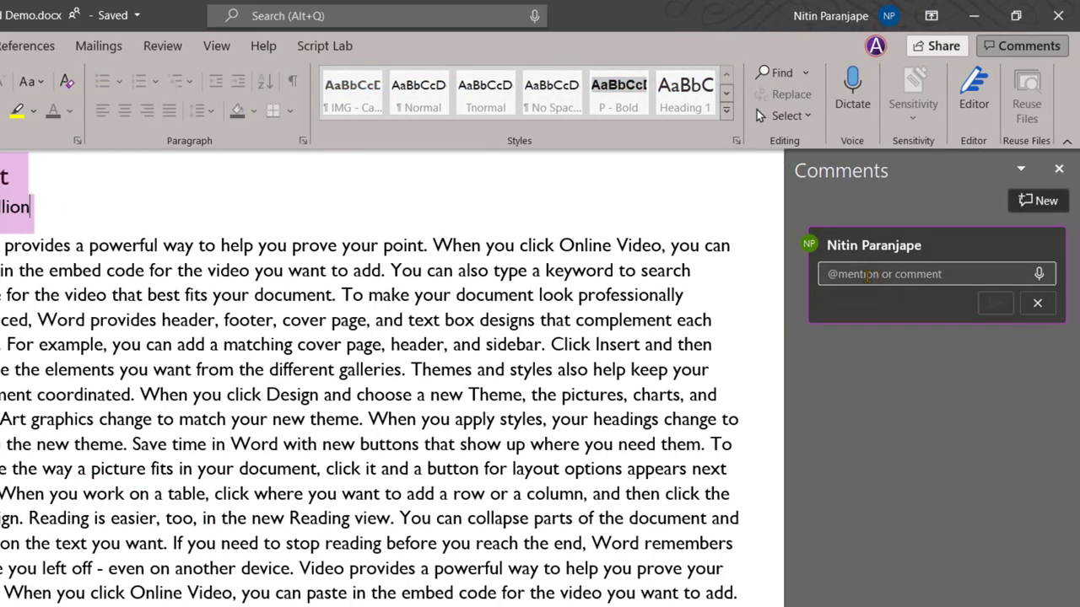
text(Pls ap)
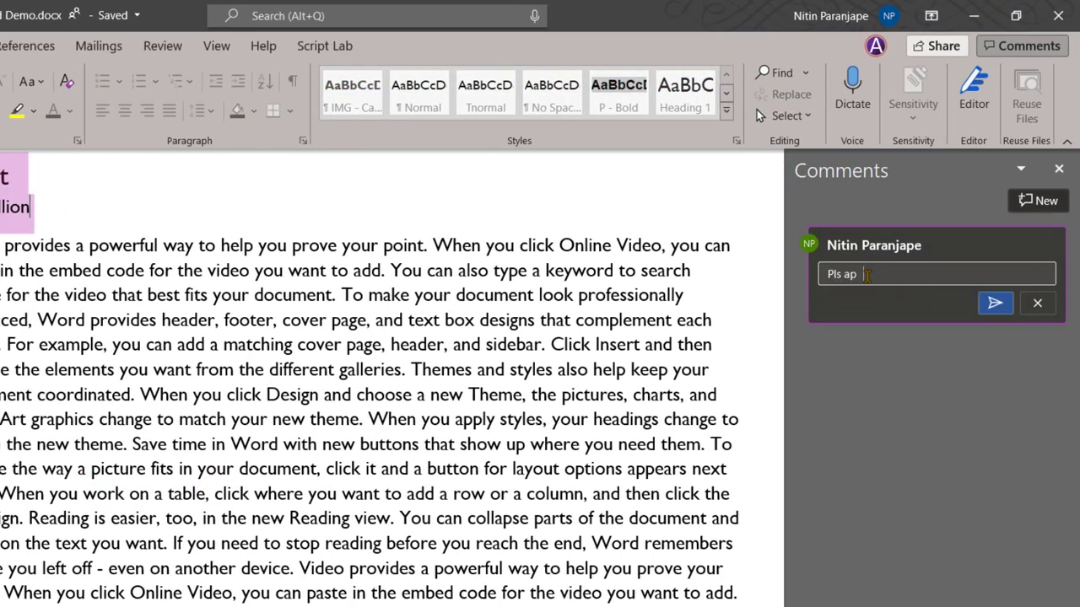
text(prove...)
text(@)
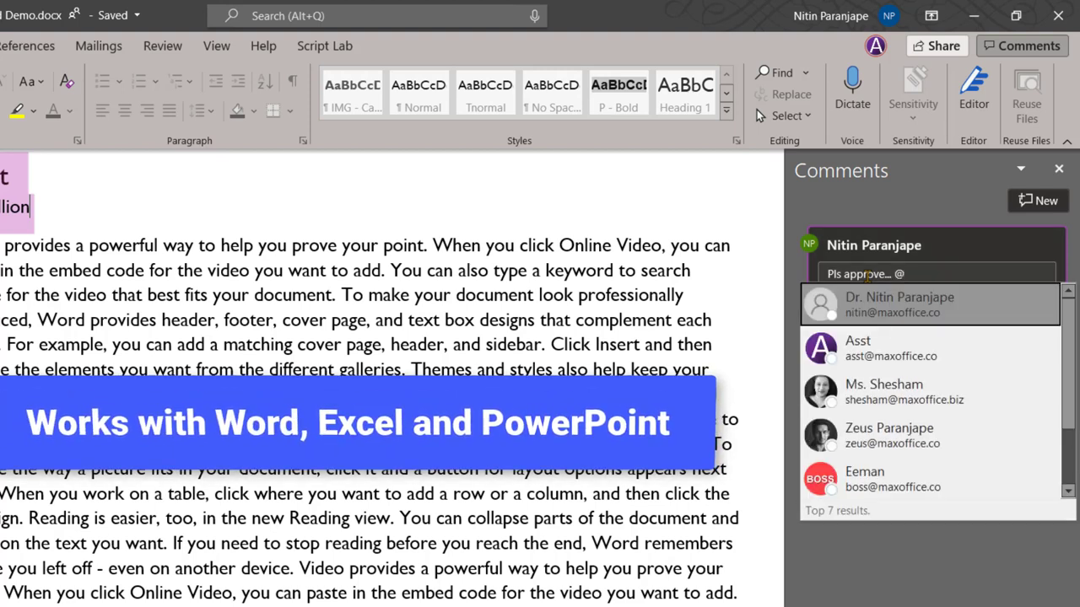
text(boss)
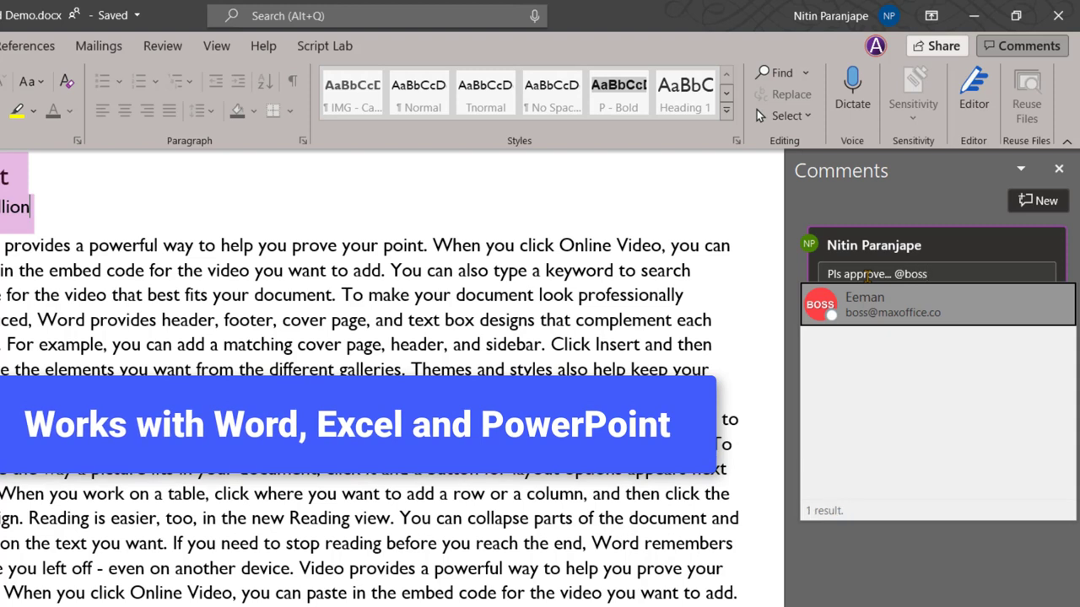
key(Return)
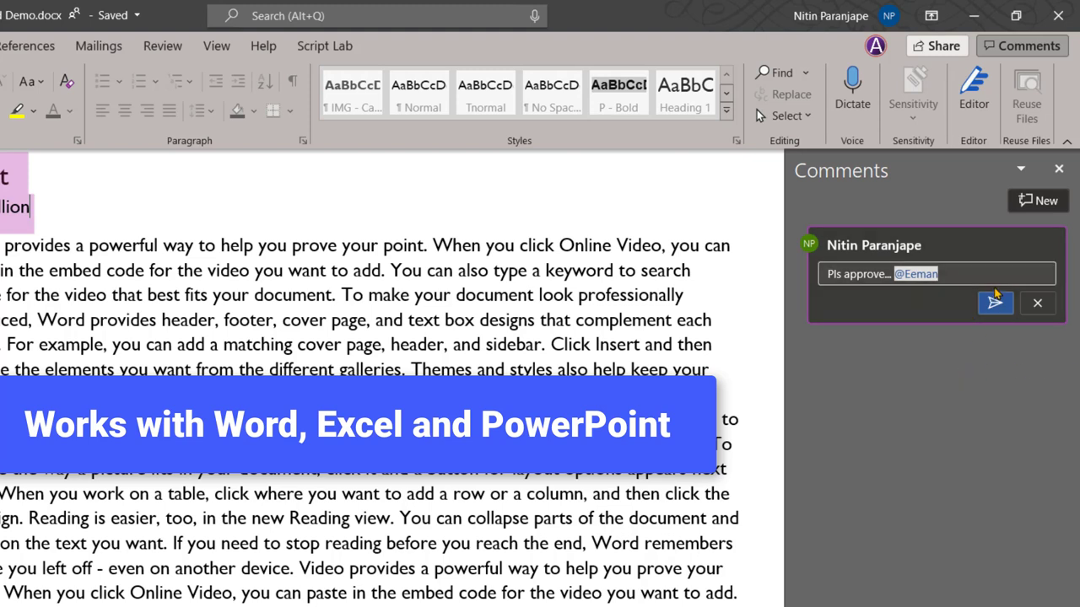
click(995, 304)
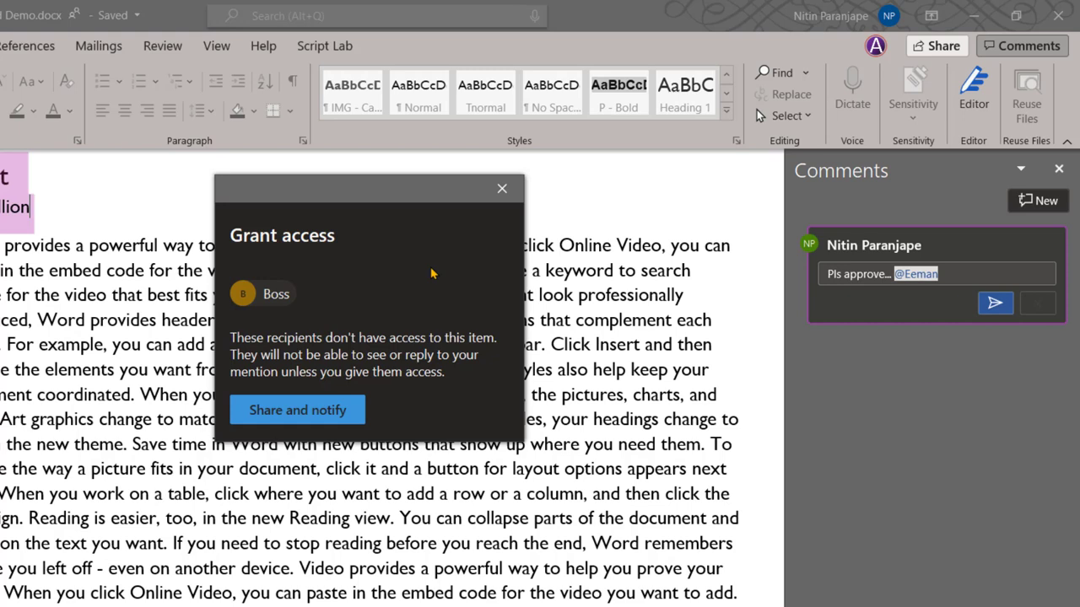
Share the document with the boss and notify them of the mention
click(294, 411)
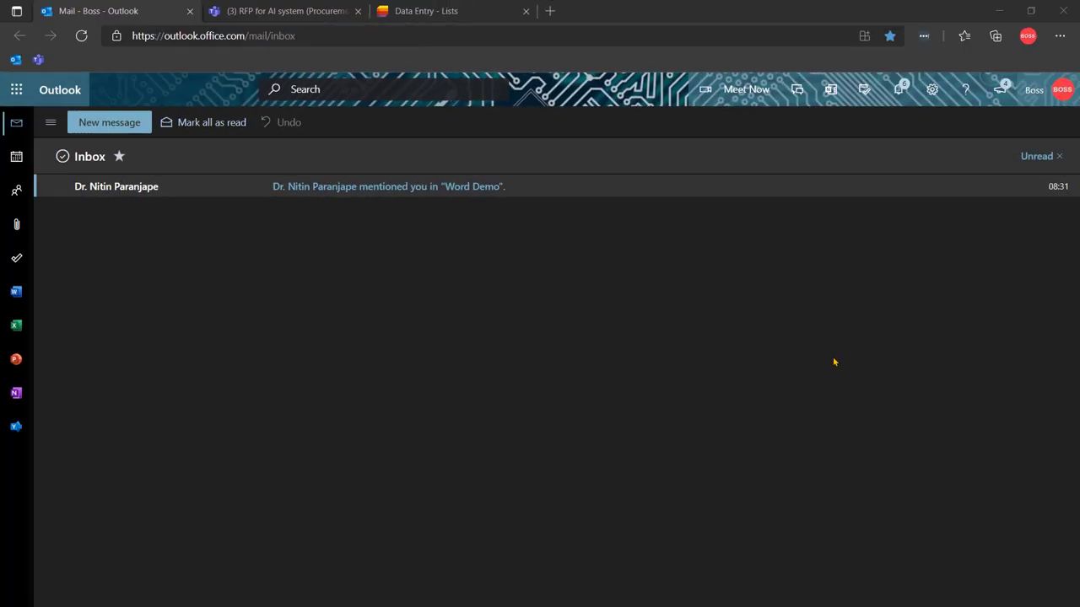
From the Word Demo mention email, draft the comment reply 'GO ahead ... good show.'
click(873, 184)
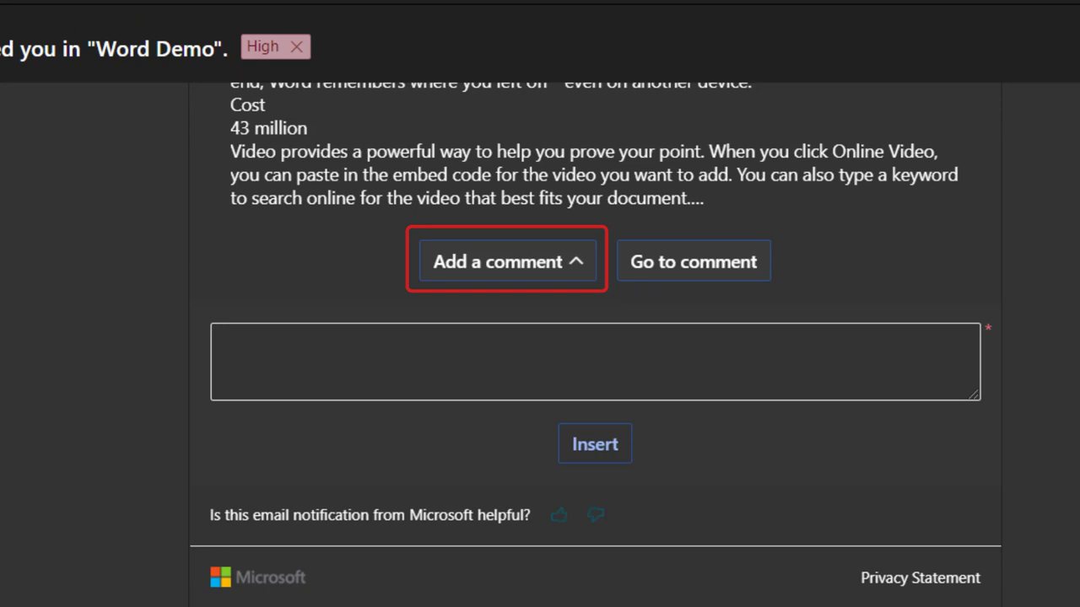
click(594, 361)
text(GO ahead ... good show.)
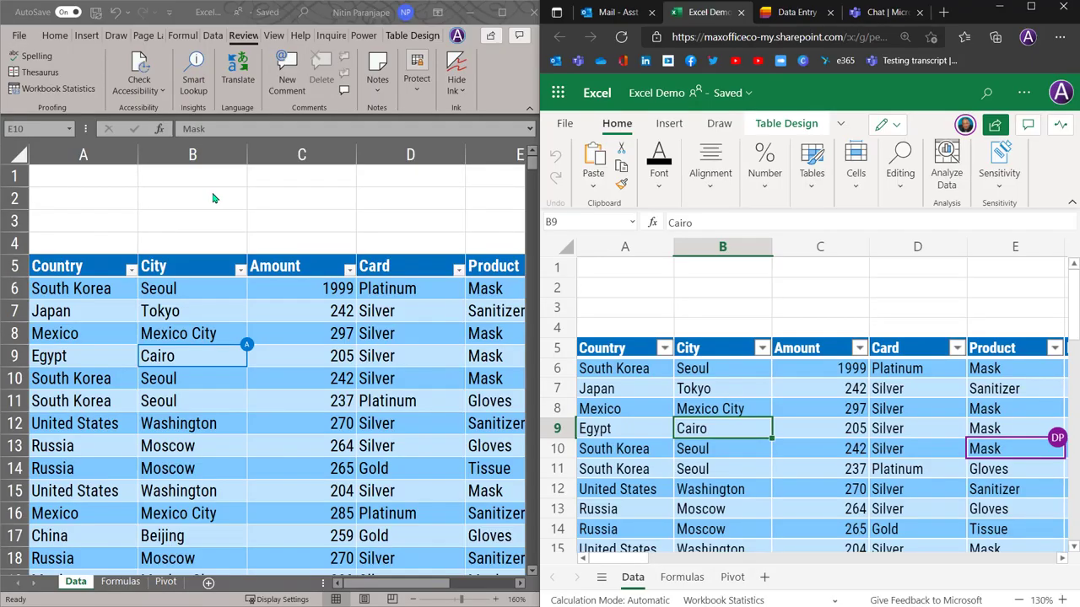
Enter 34 in cell B2 of the Excel for the web copy
click(214, 197)
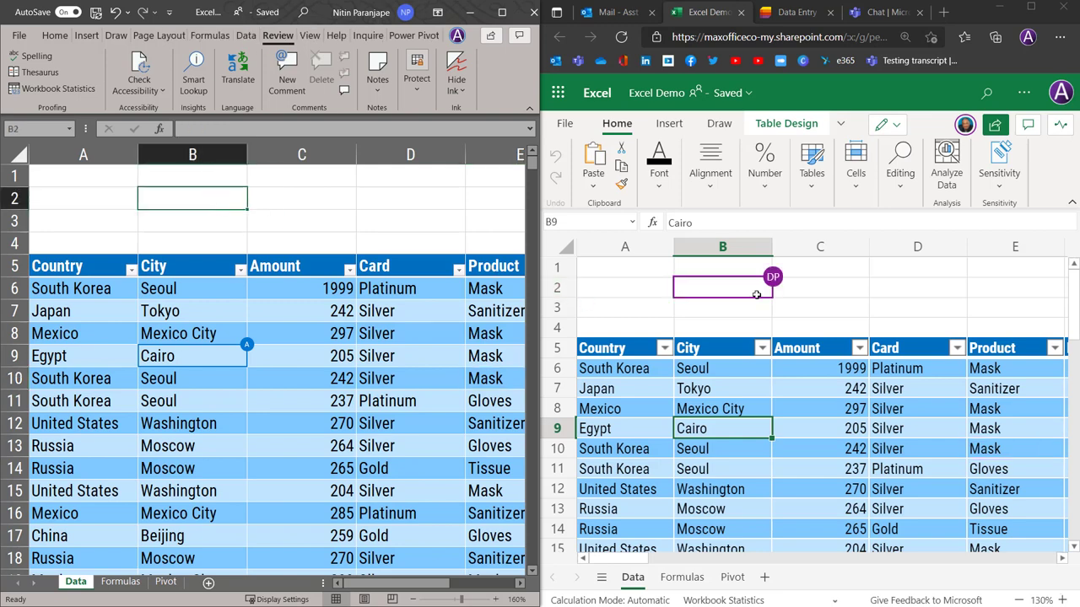
mouse_move(777, 284)
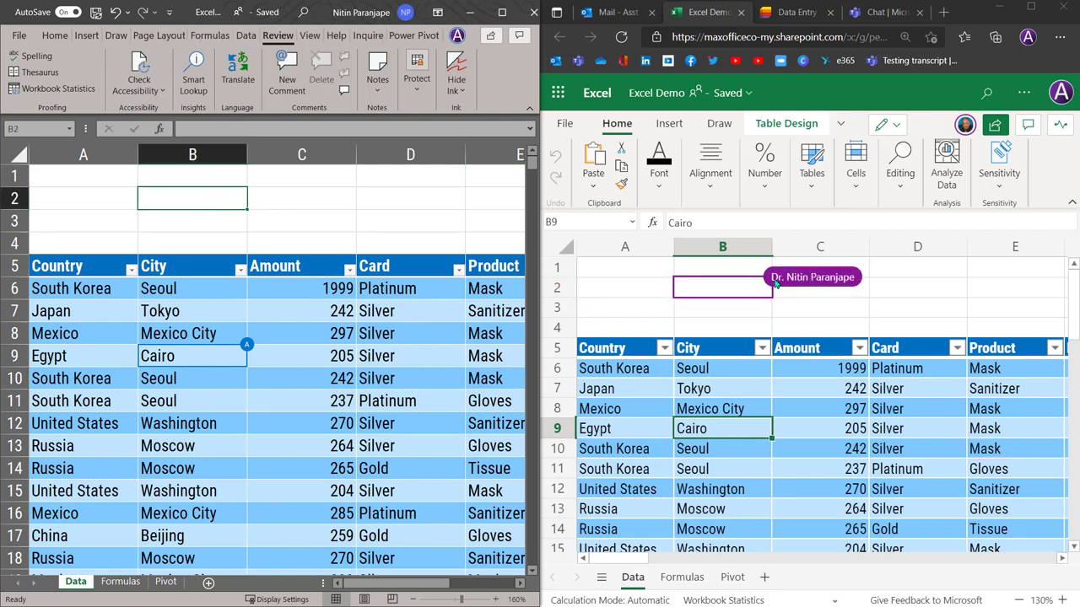
click(598, 289)
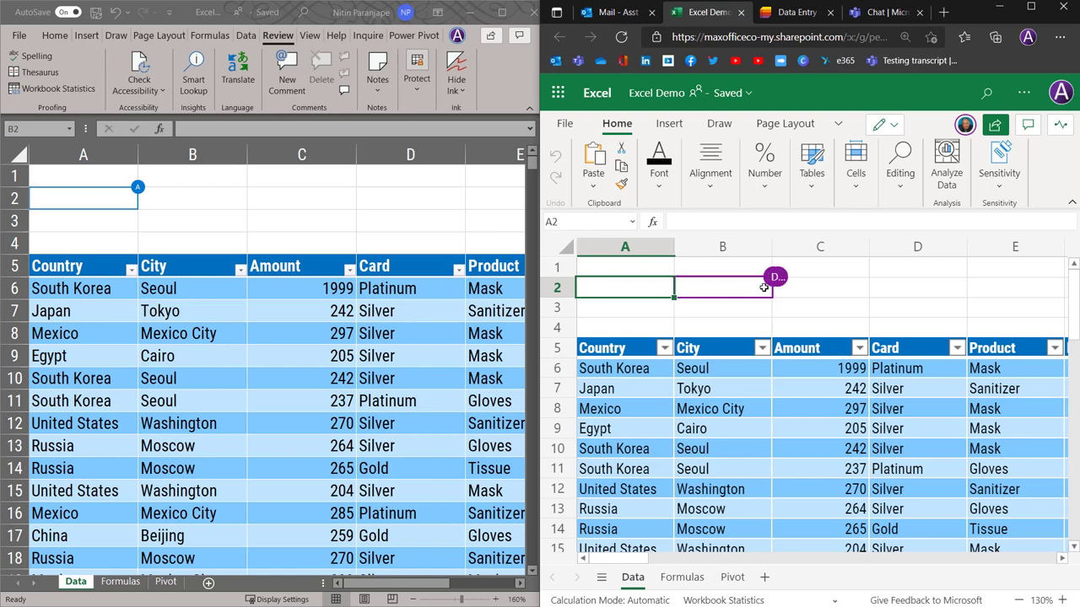
click(751, 288)
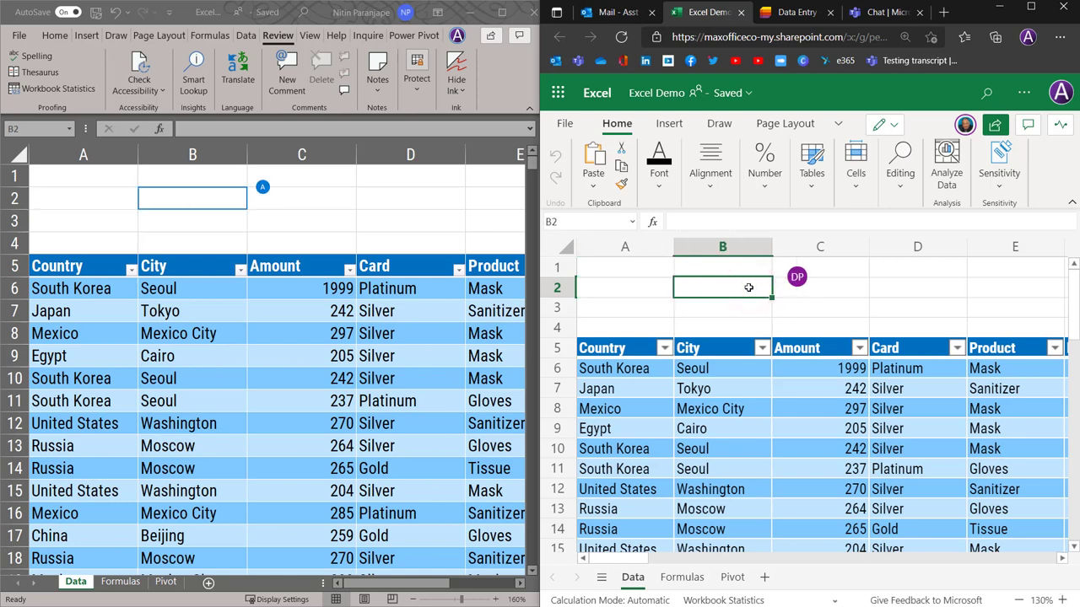
text(34)
key(Return)
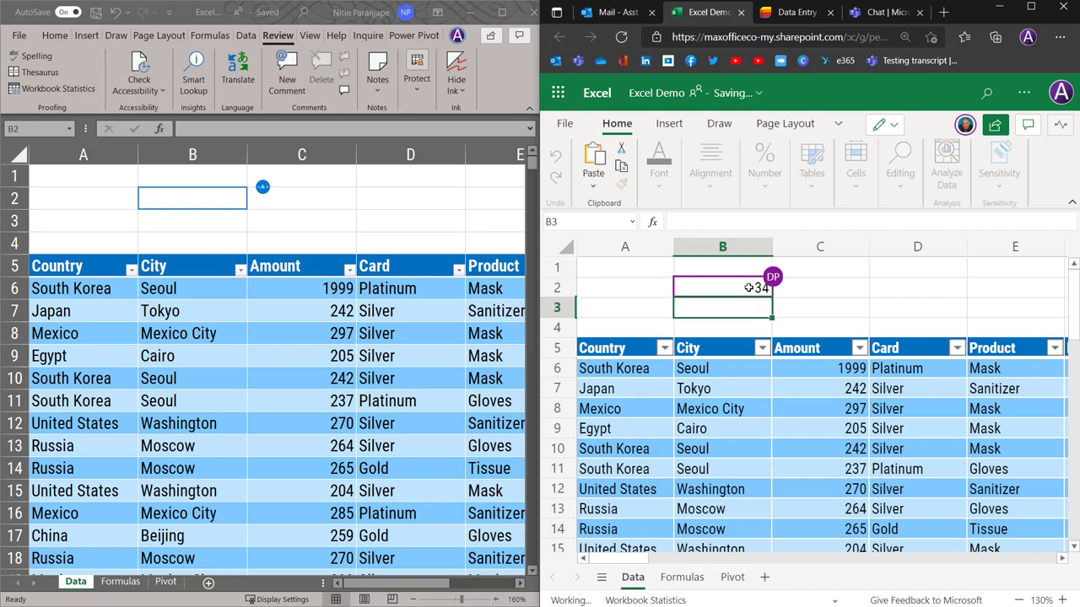
Overwrite B2 with 23 in desktop Excel, then show the Pivot sheet online
click(219, 194)
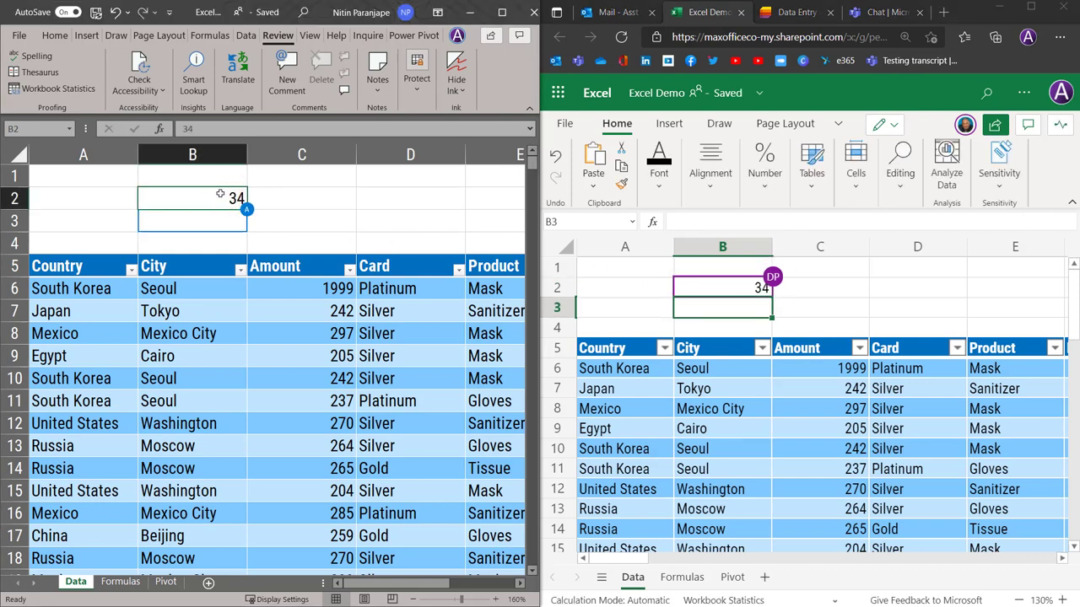
text(23)
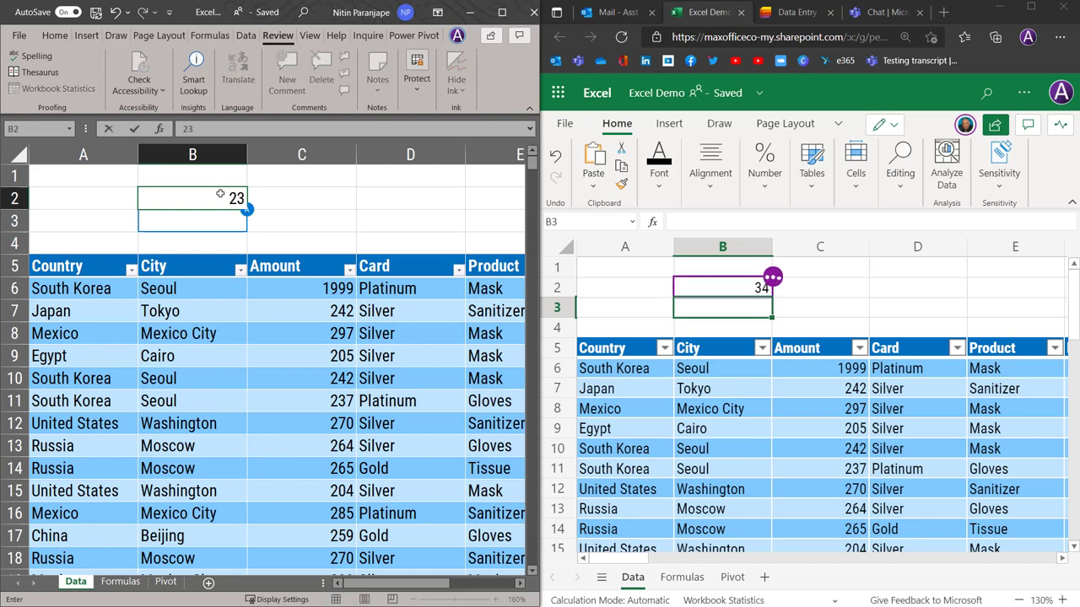
key(Return)
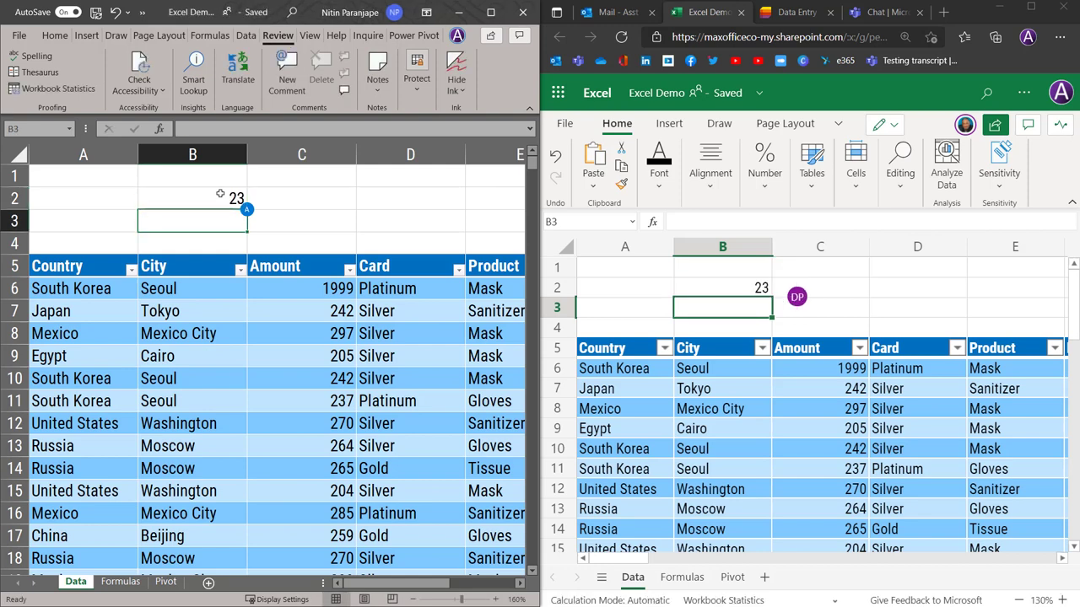
click(737, 447)
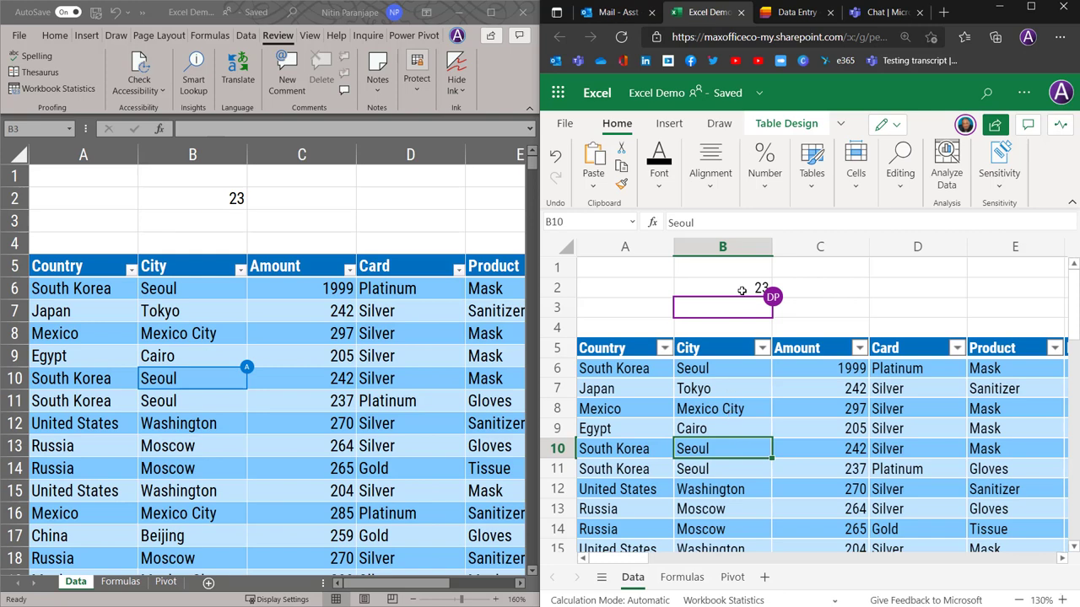
click(733, 577)
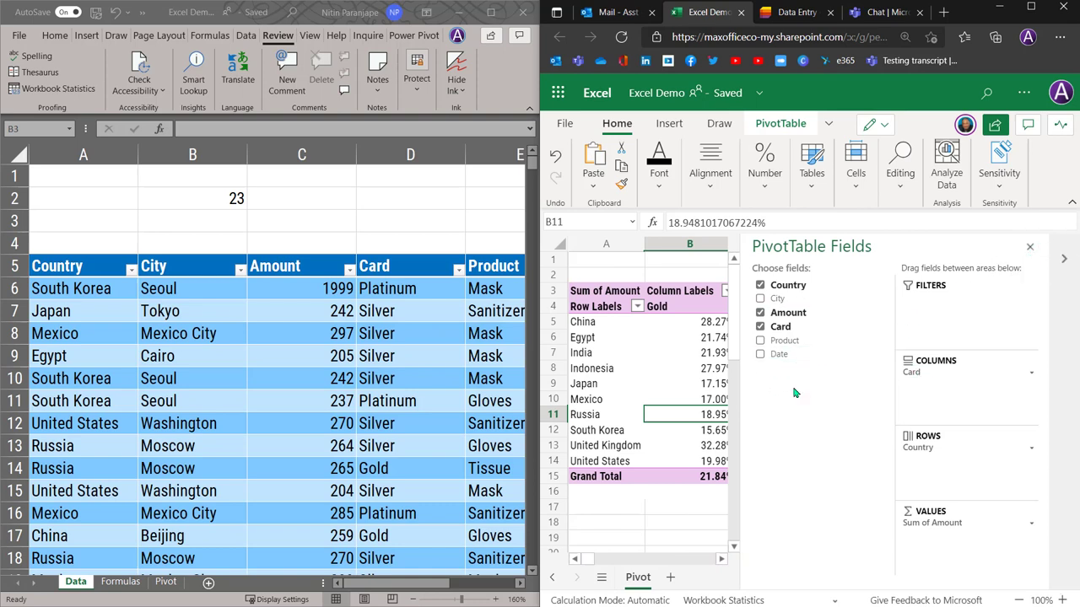
Remove Country from the pivot rows and move Card from Columns to Rows
drag(915, 446, 636, 399)
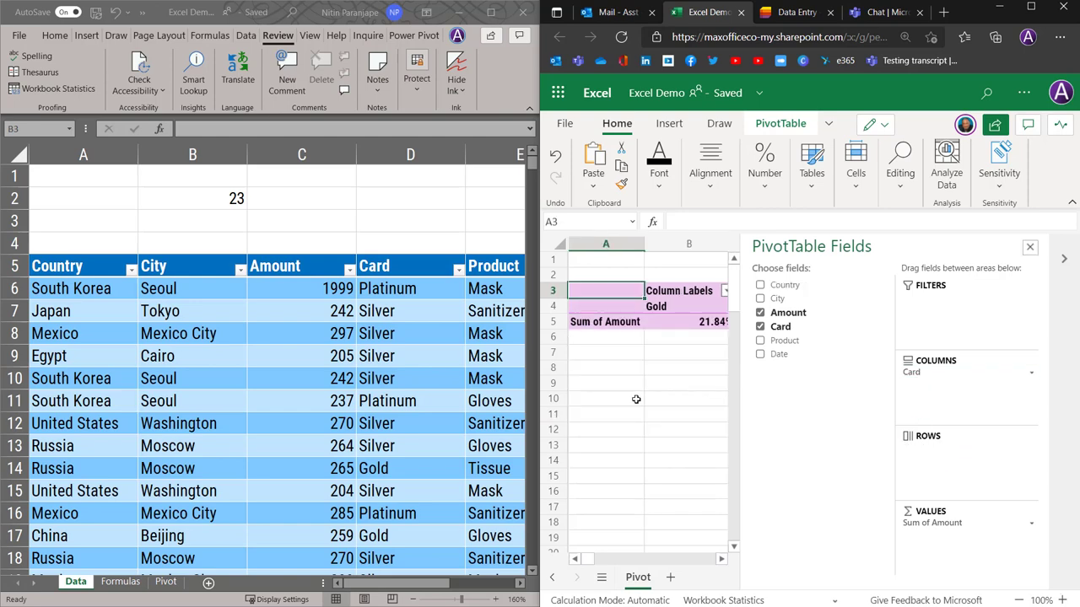
click(166, 584)
click(166, 583)
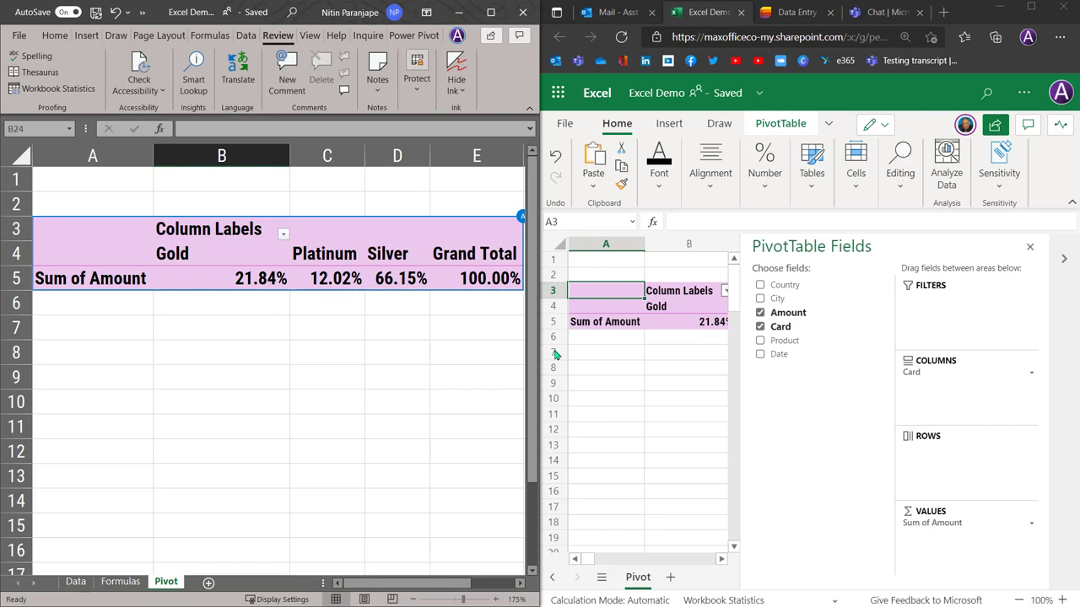
drag(928, 381, 932, 472)
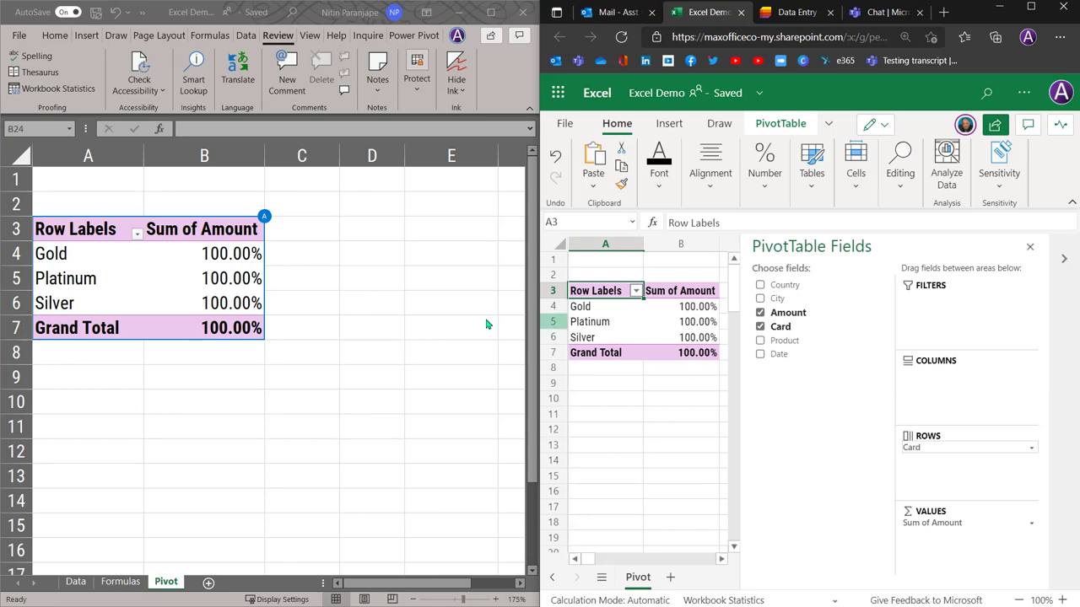
Show Sum of Amount as % of Column Total and close the field list
click(202, 273)
right_click(204, 274)
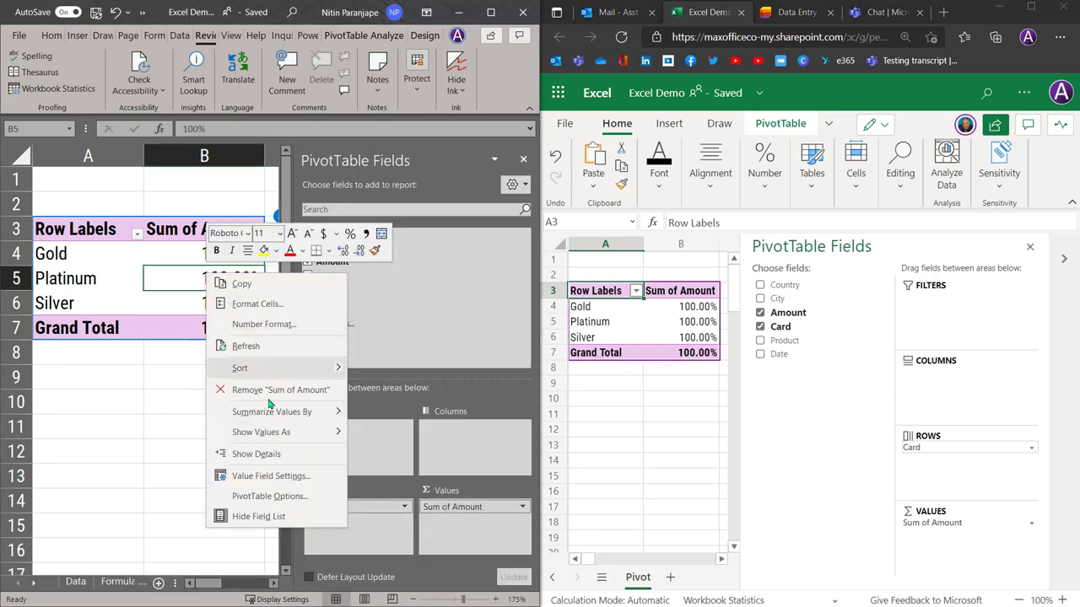
mouse_move(278, 432)
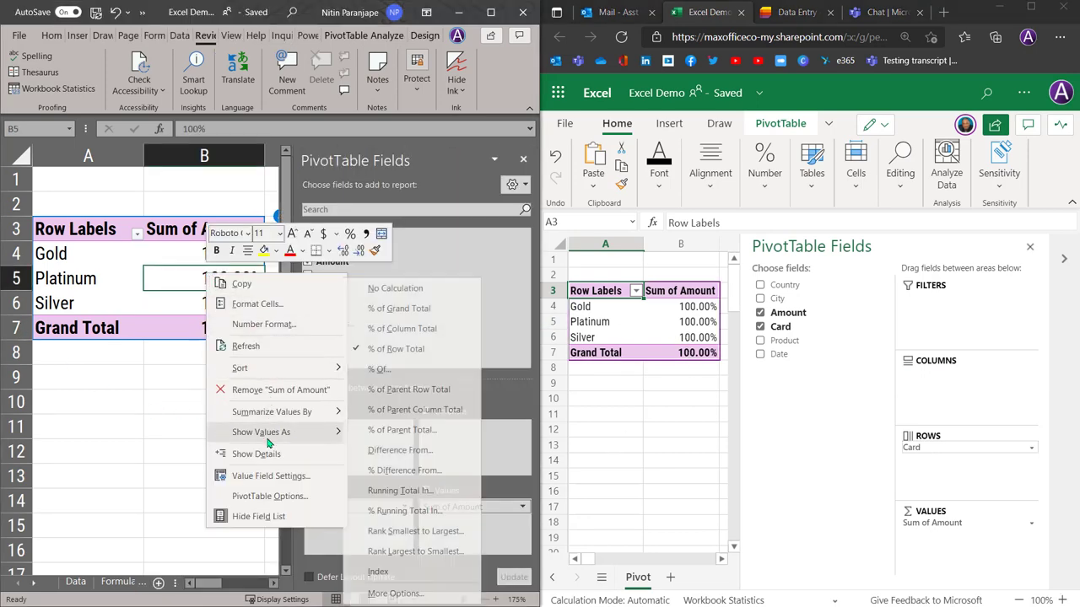
click(413, 326)
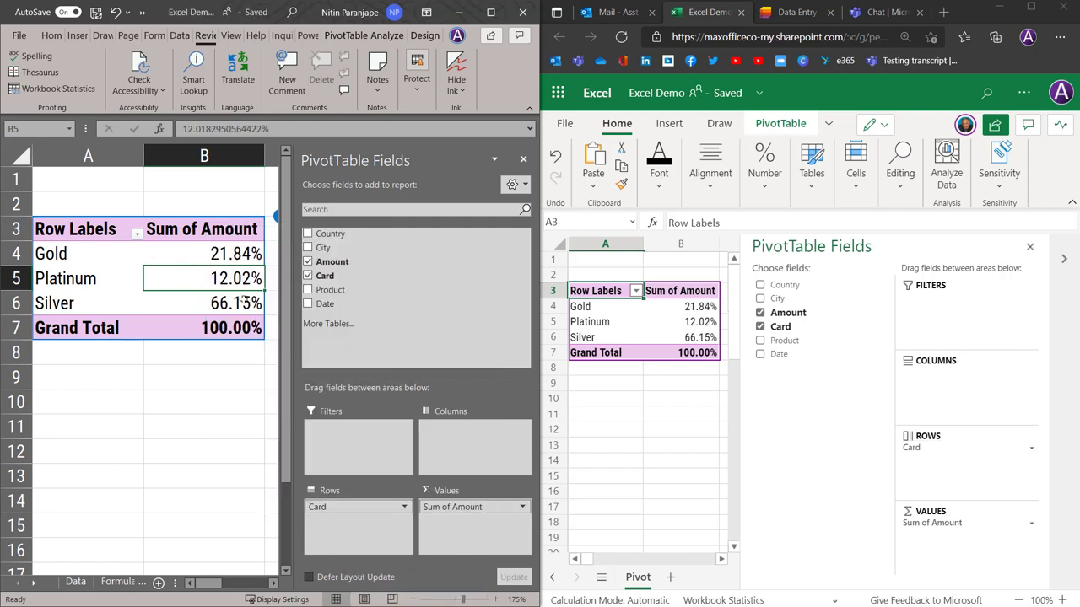
click(522, 159)
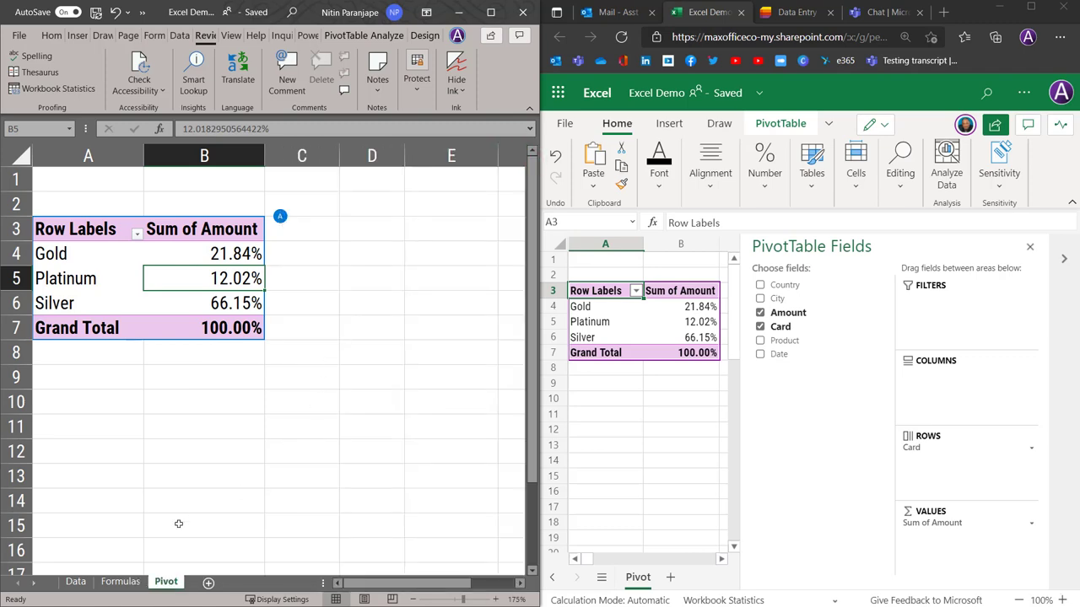
click(75, 581)
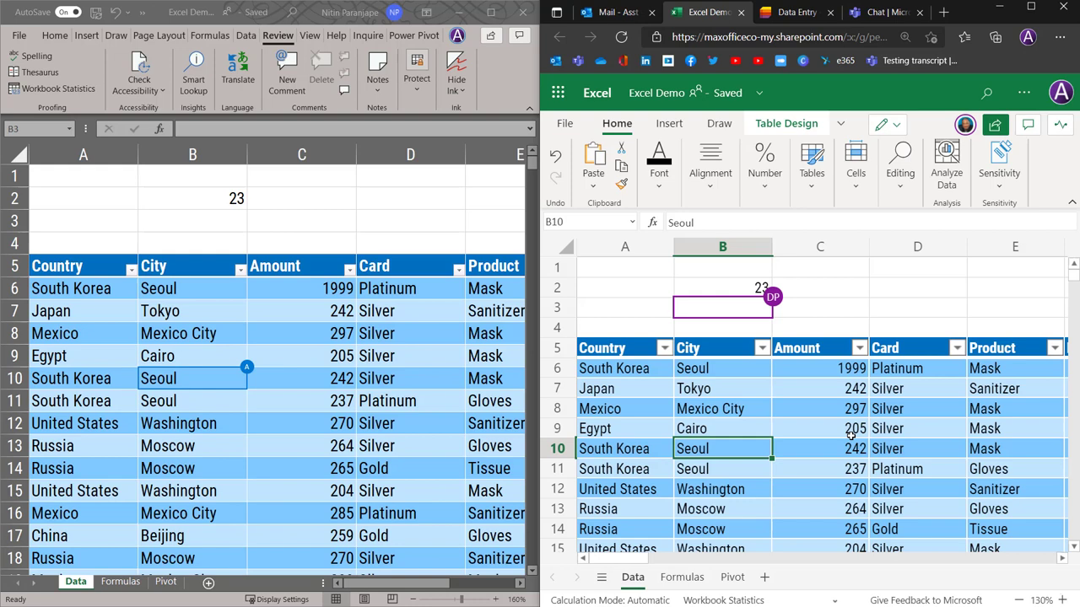
click(881, 429)
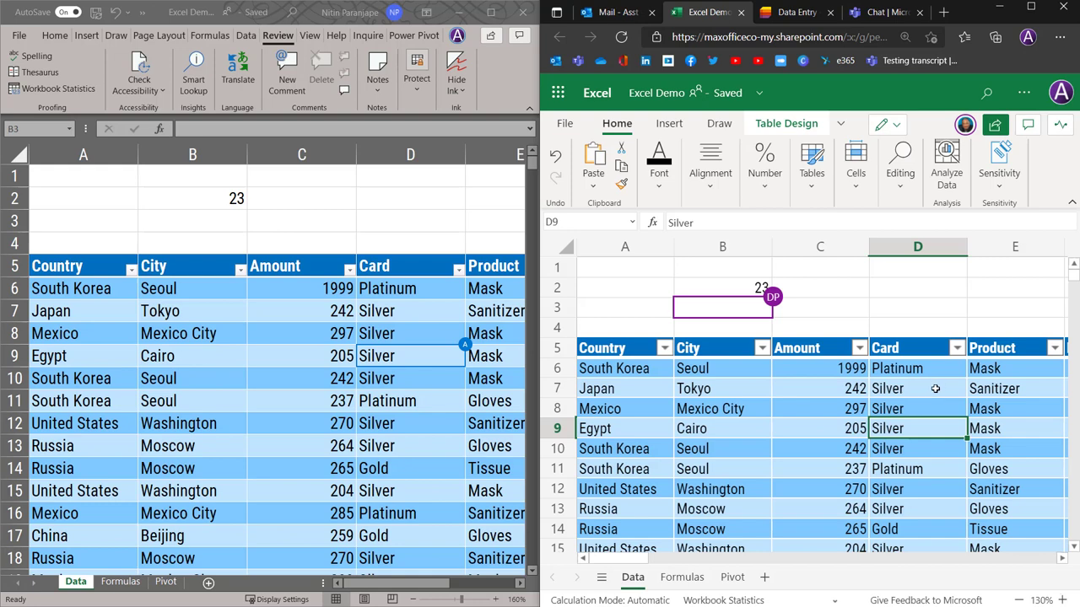
Sort the Card column descending, keeping it in a private 'See just mine' view
right_click(933, 388)
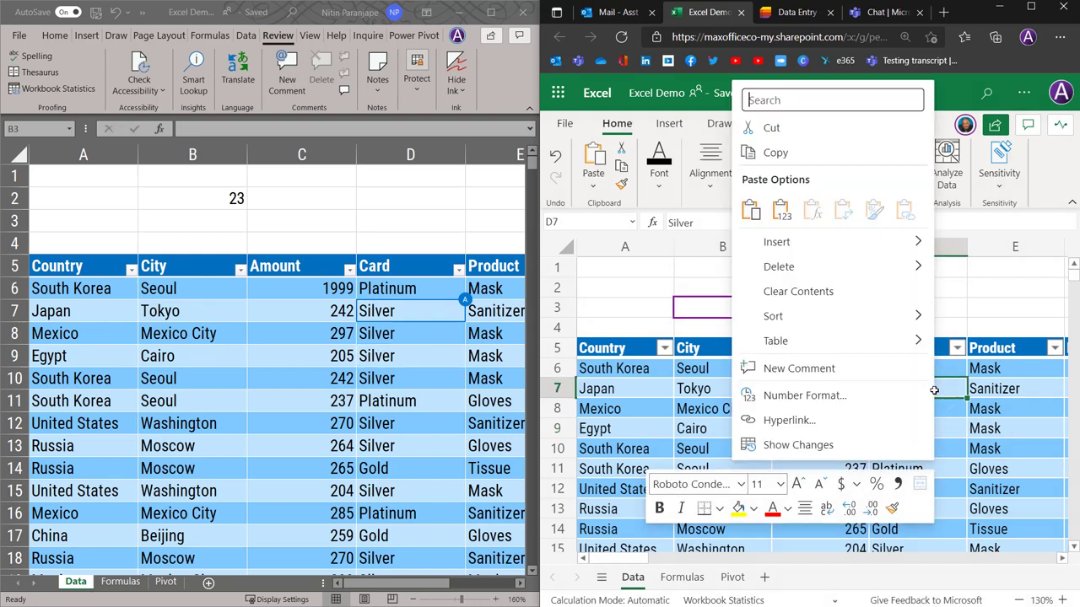
mouse_move(843, 316)
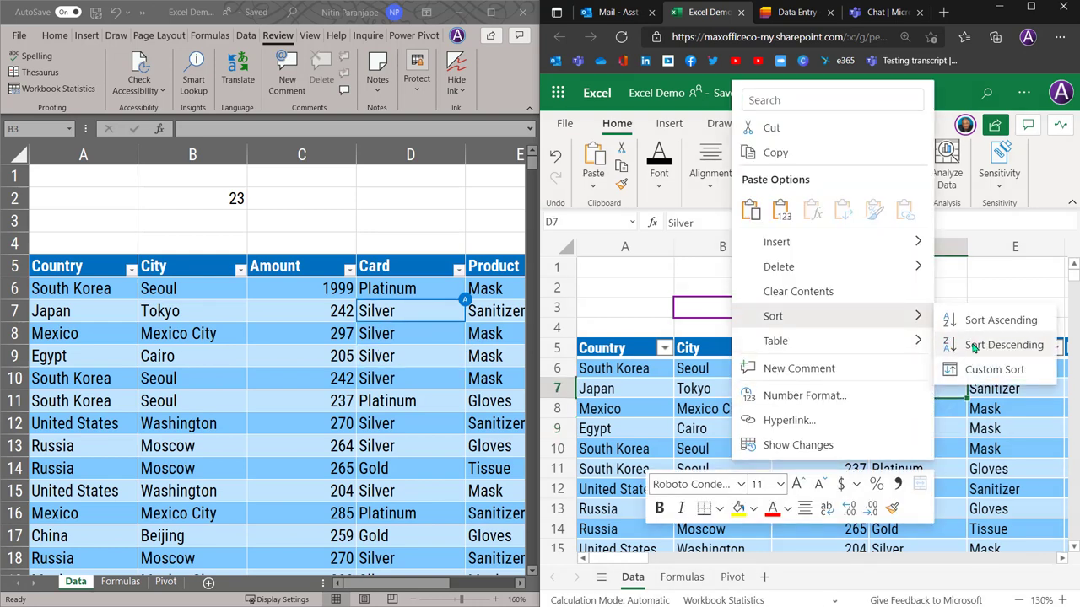
click(973, 346)
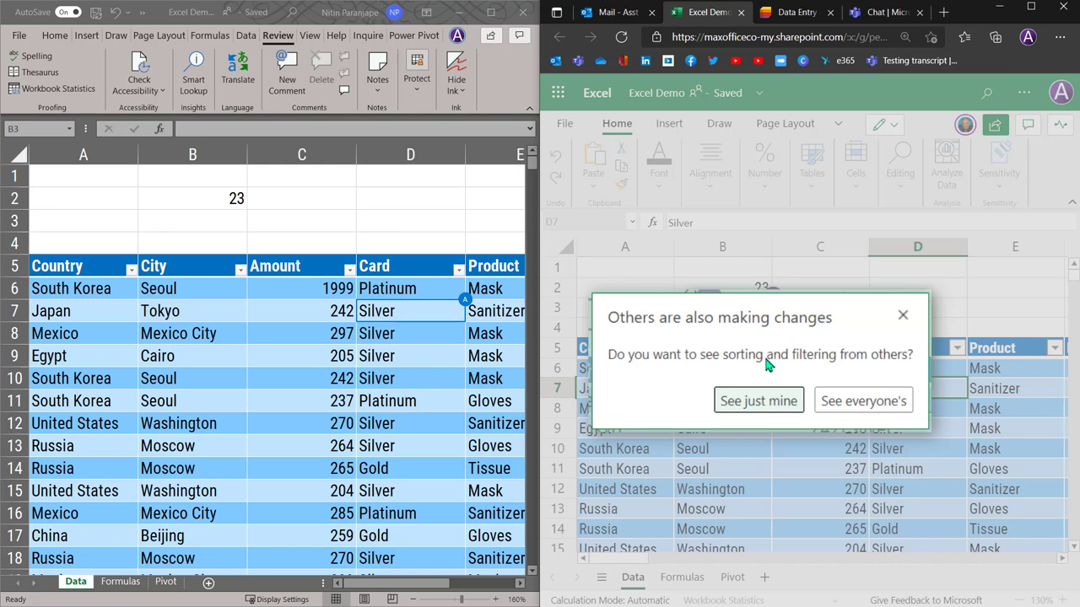
click(758, 401)
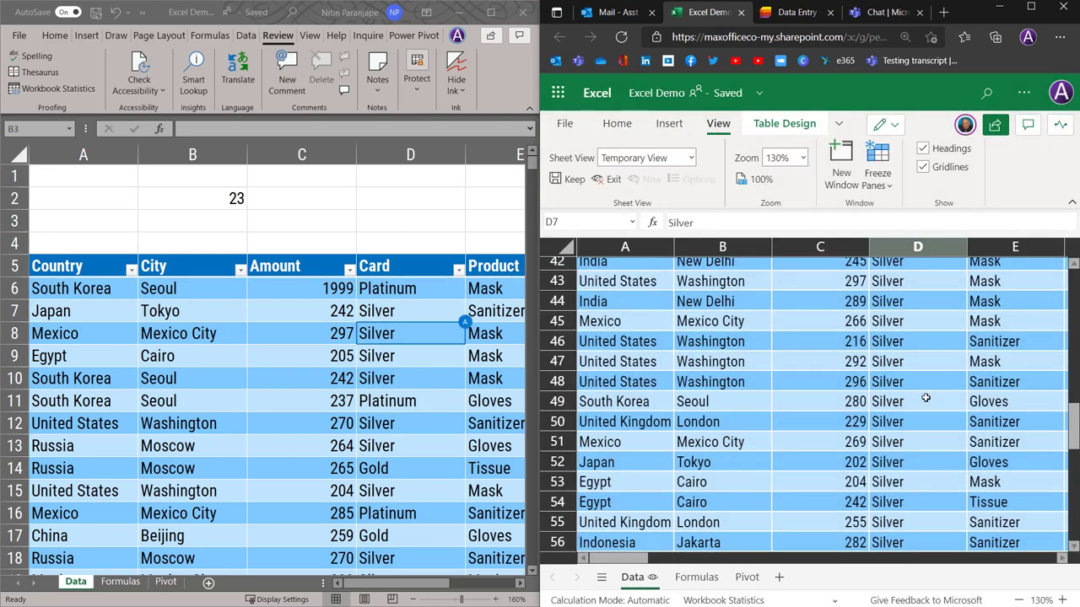
Scroll the web grid back up to row 1 to see the sorted table's top
drag(1073, 445, 1044, 247)
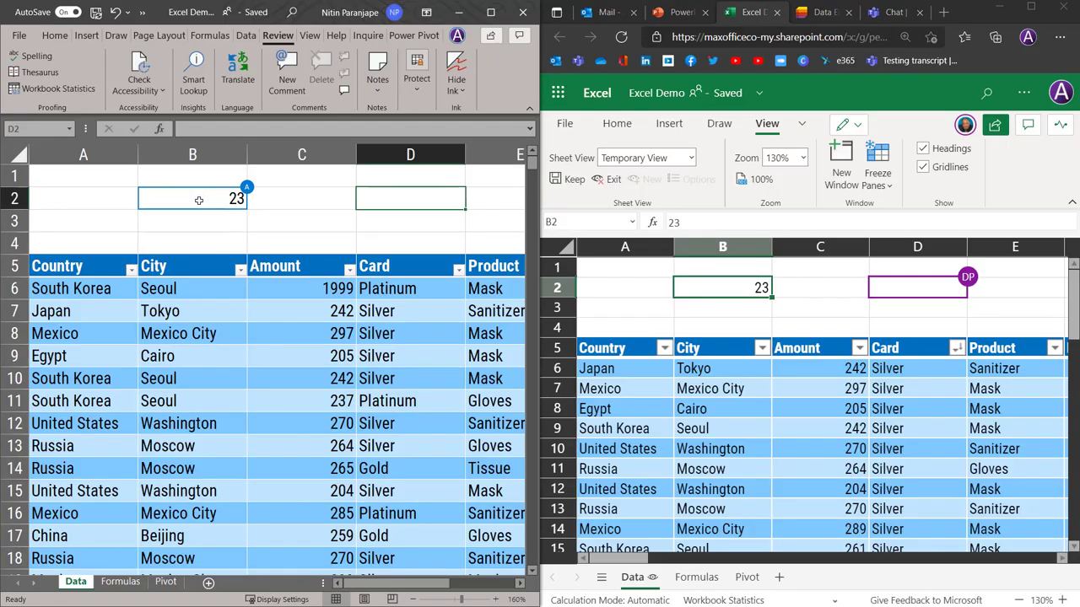
Show the change history of cell B2, holding 23, in the browser copy
right_click(200, 184)
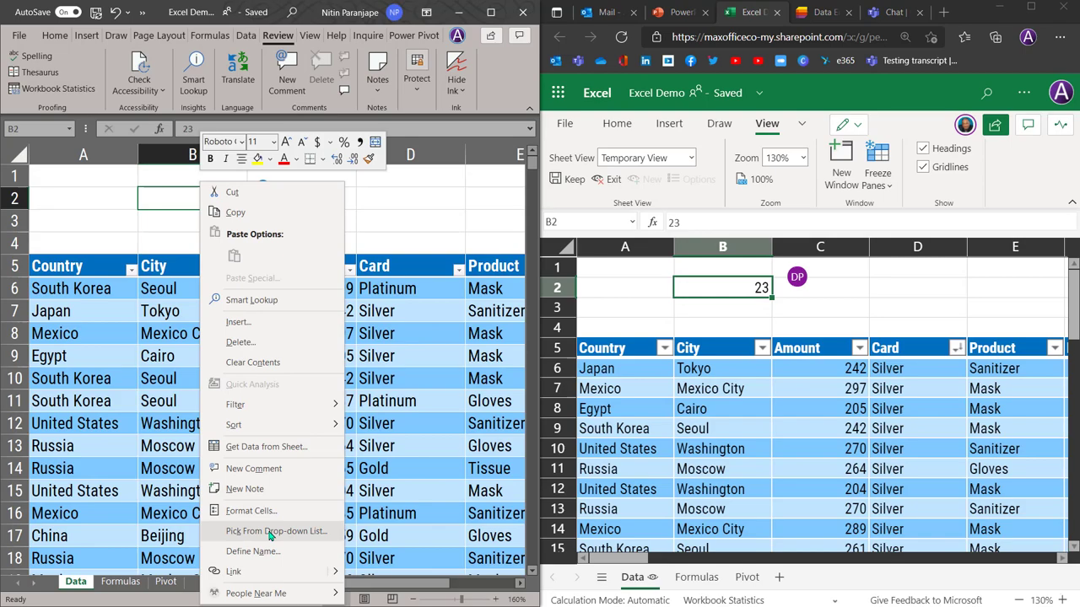
click(730, 290)
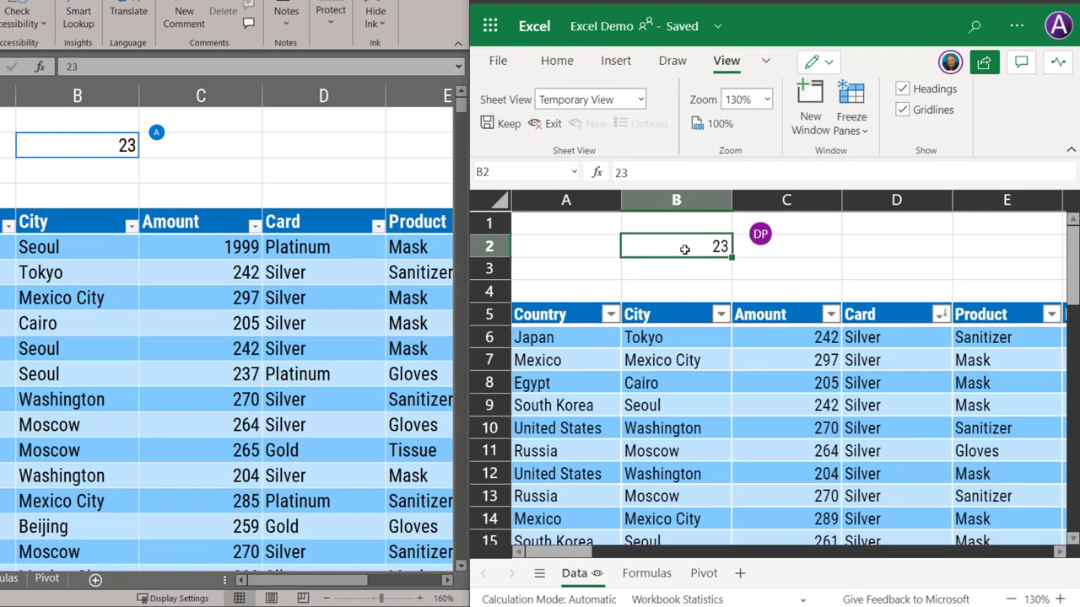
right_click(685, 249)
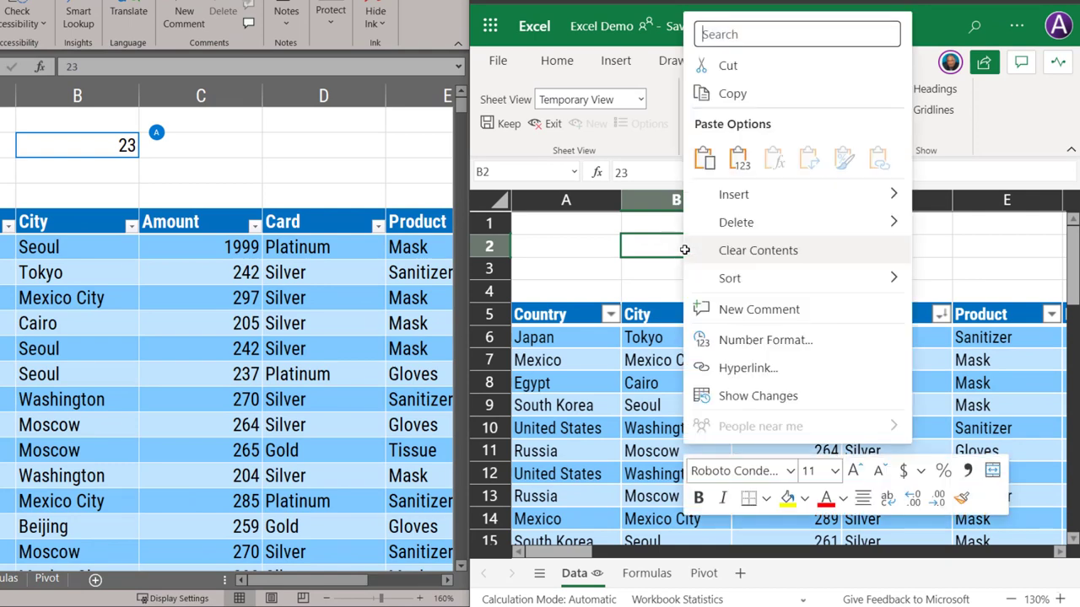
click(744, 397)
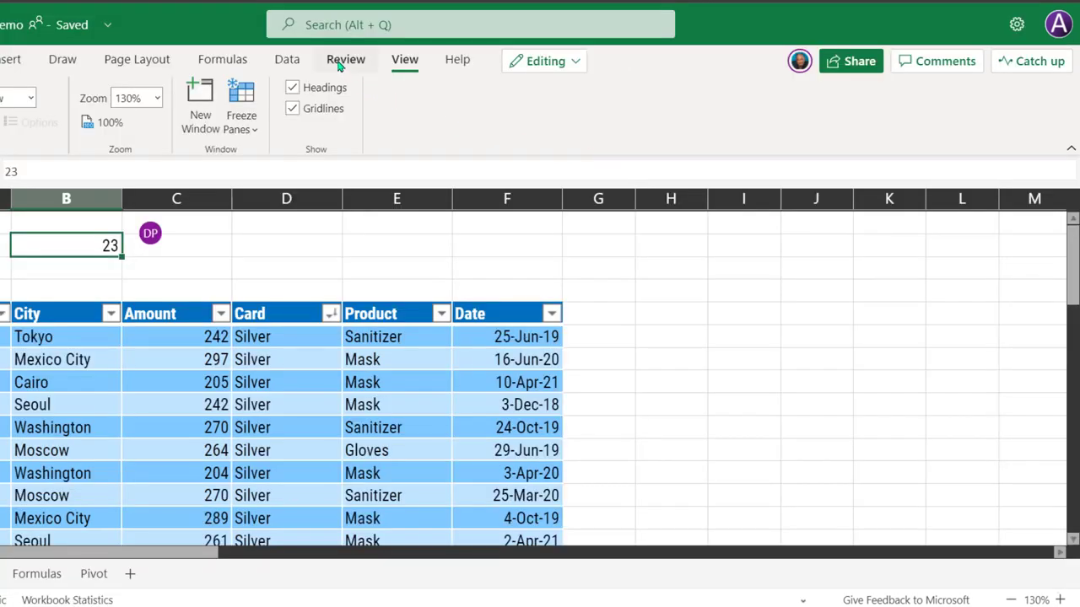
Show all workbook changes from the Review tab and scroll through the Changes pane
click(340, 63)
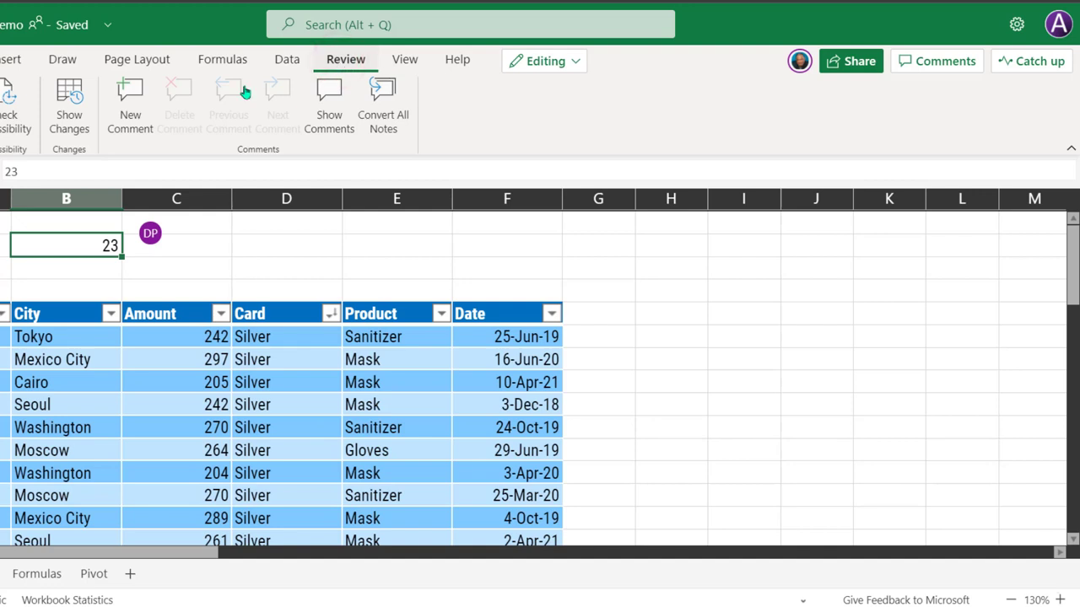
click(74, 125)
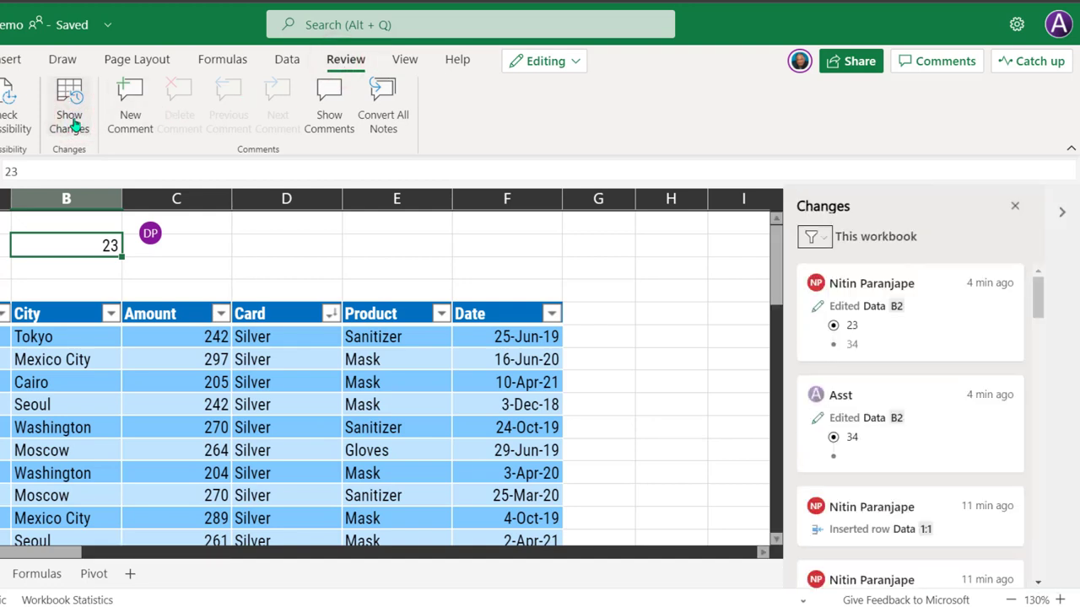
scroll(928, 350, down, 10)
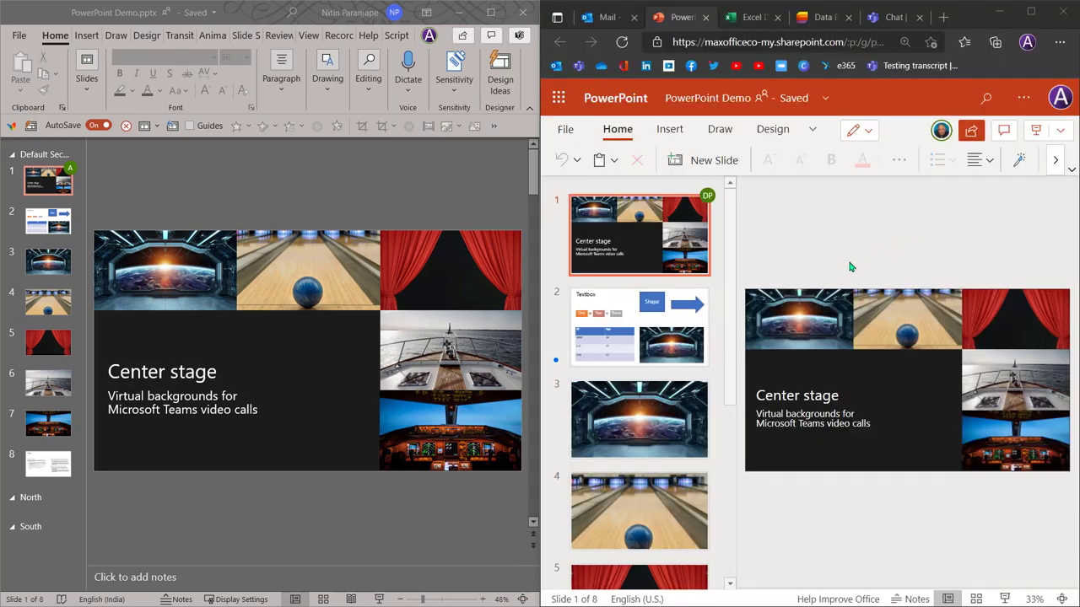
Display slide 2, with its Textbox, Shape, arrow and ID/Age table, in PowerPoint for the web
click(707, 351)
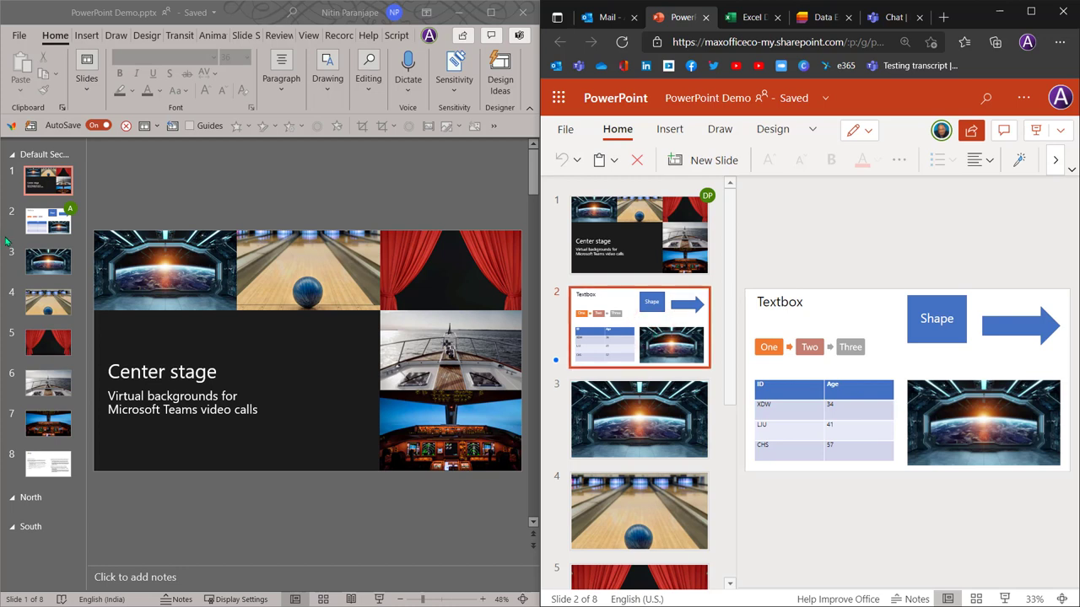
mouse_move(72, 215)
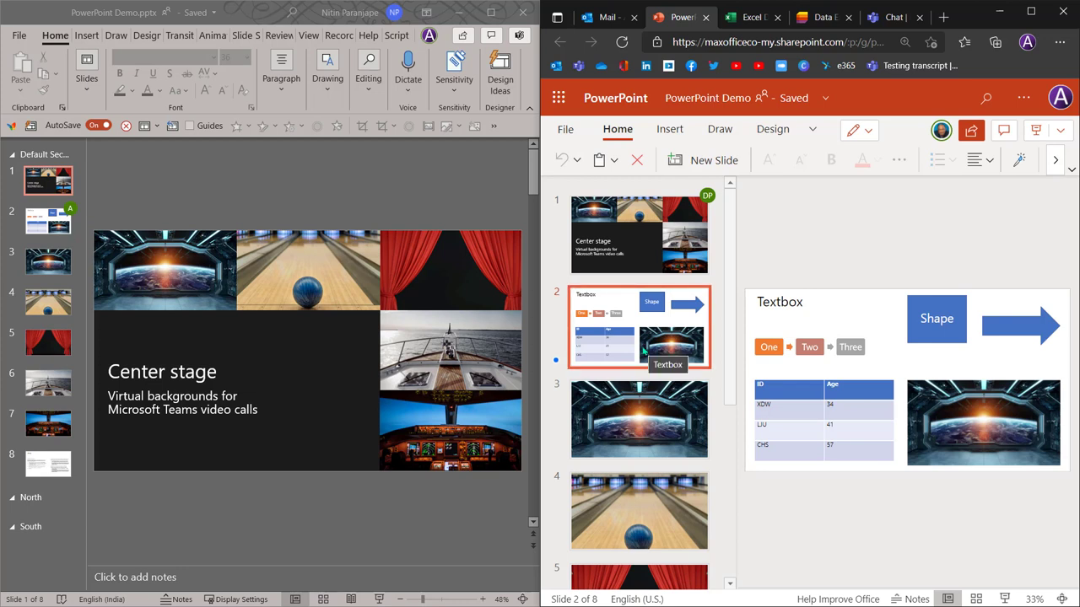
Bring up slide 2 and replace its 'Textbox' title with 'Demo' in the browser copy
click(81, 223)
click(50, 221)
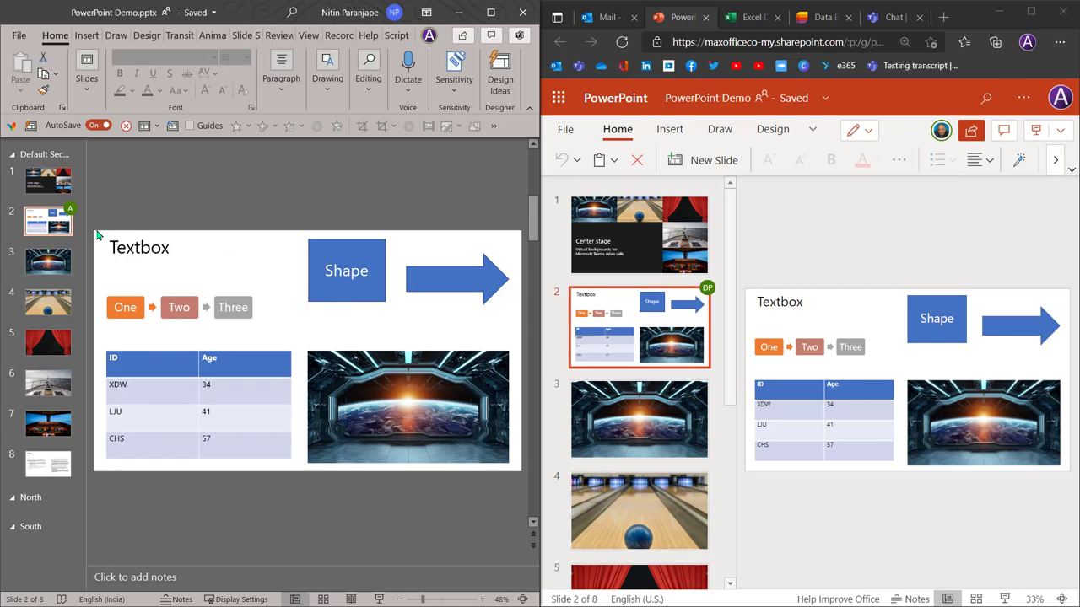
mouse_move(702, 292)
click(776, 311)
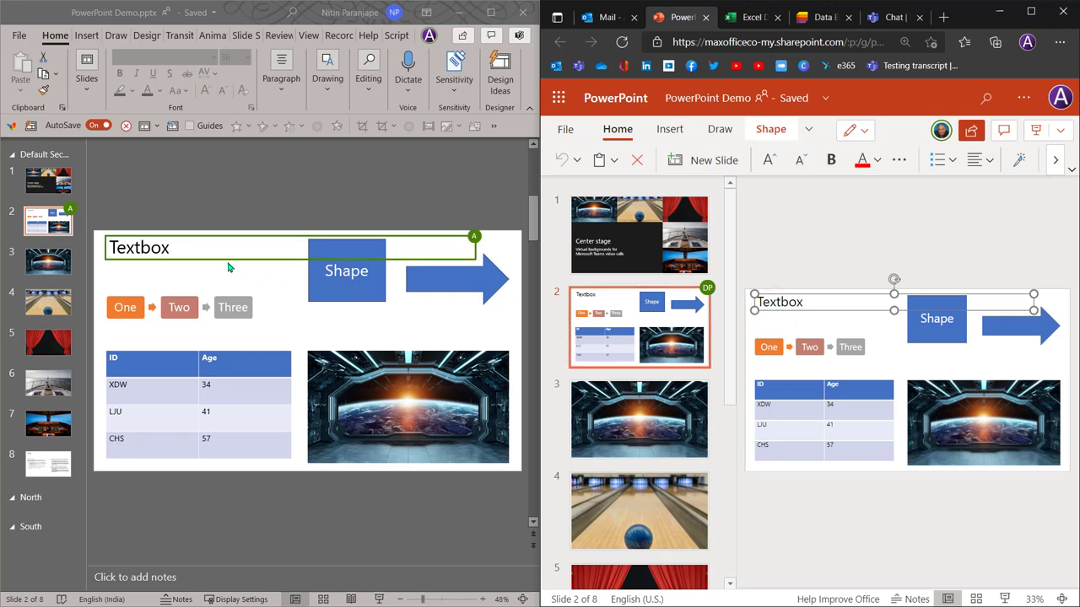
mouse_move(478, 241)
key(ctrl+a)
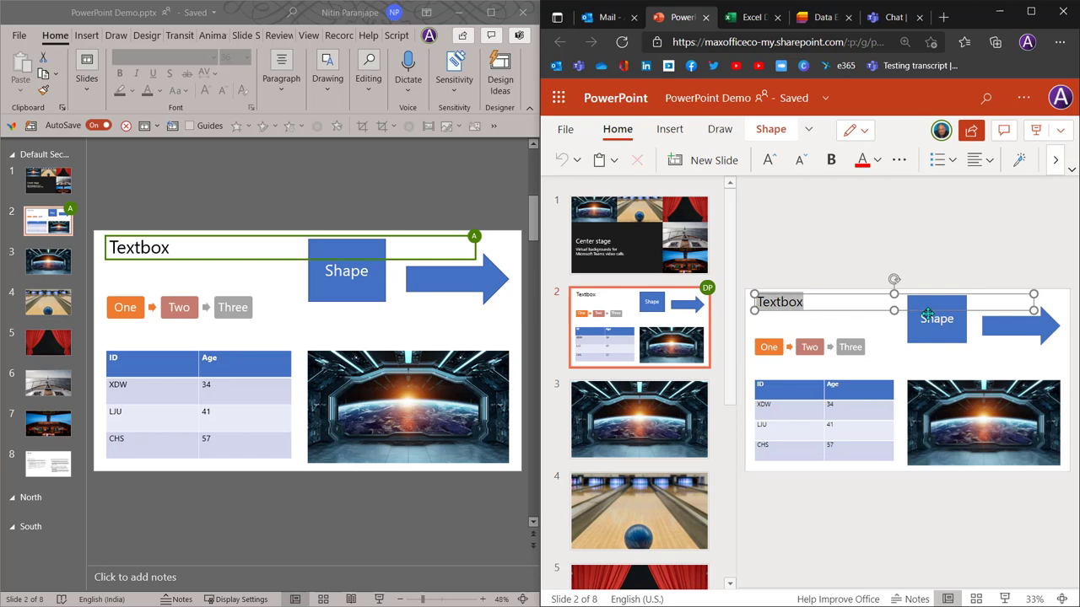
text(Dem)
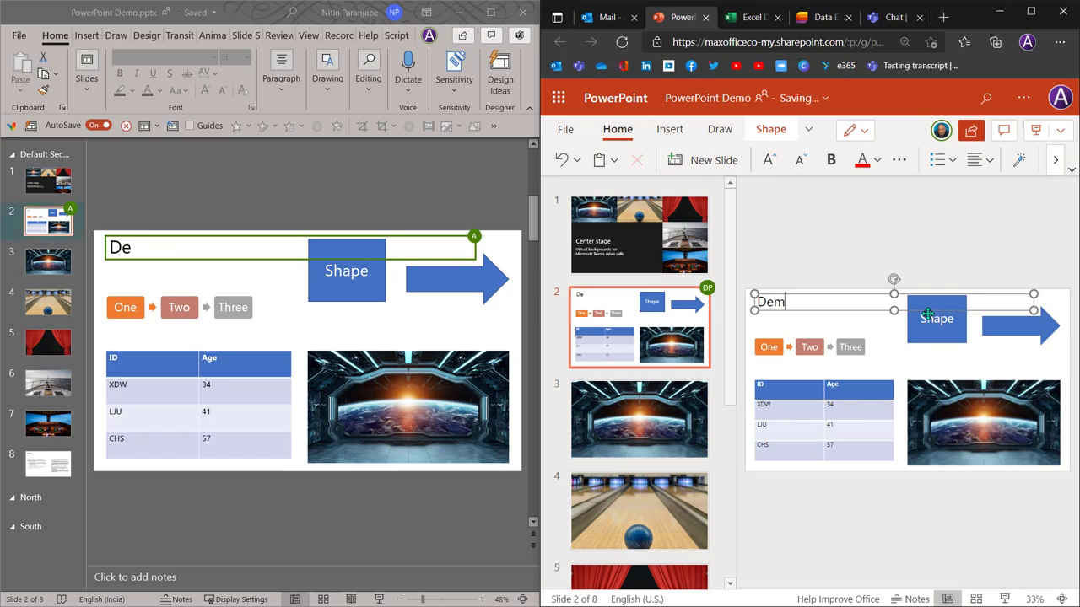
text(o)
Place the cursor right after 'Demo' in the desktop copy's slide 2 title
click(194, 246)
click(189, 254)
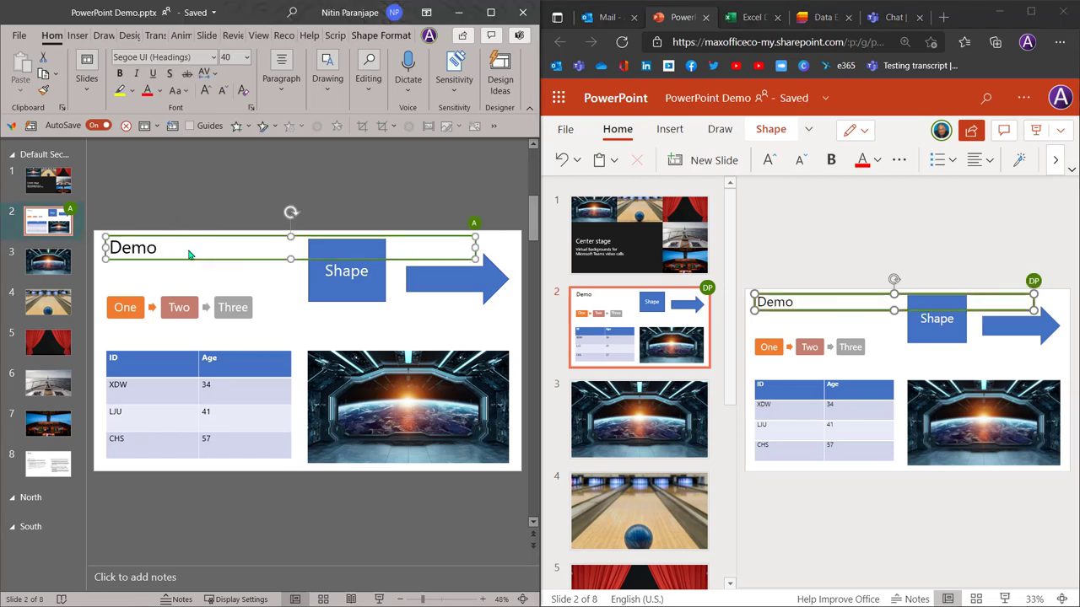
click(157, 251)
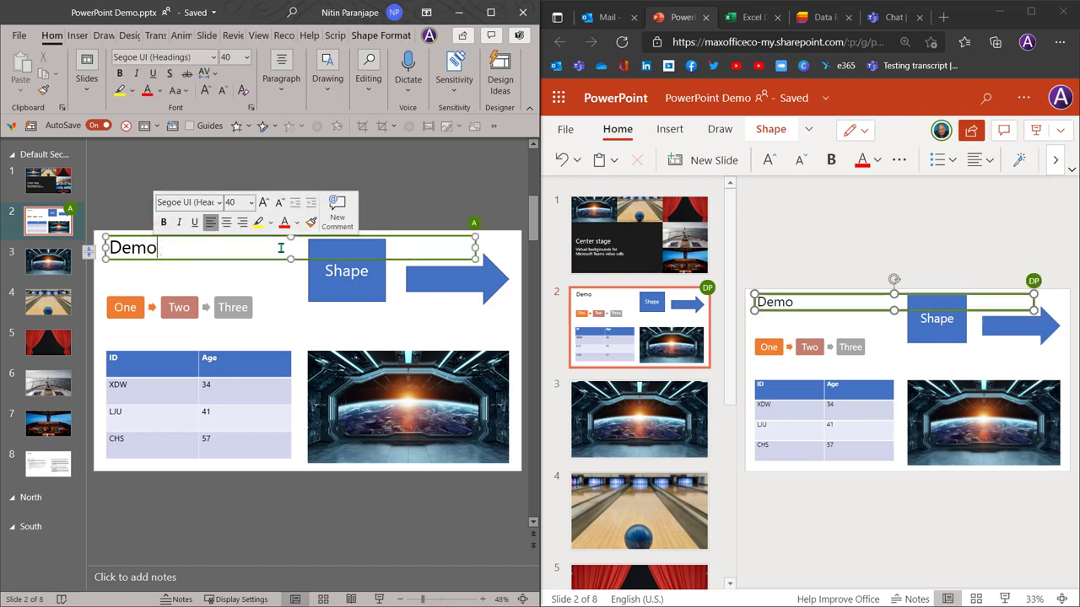
Complete the title as 'Demo Goes here' and add a 'Four' item after 'Three' in the diagram
text(Goes here)
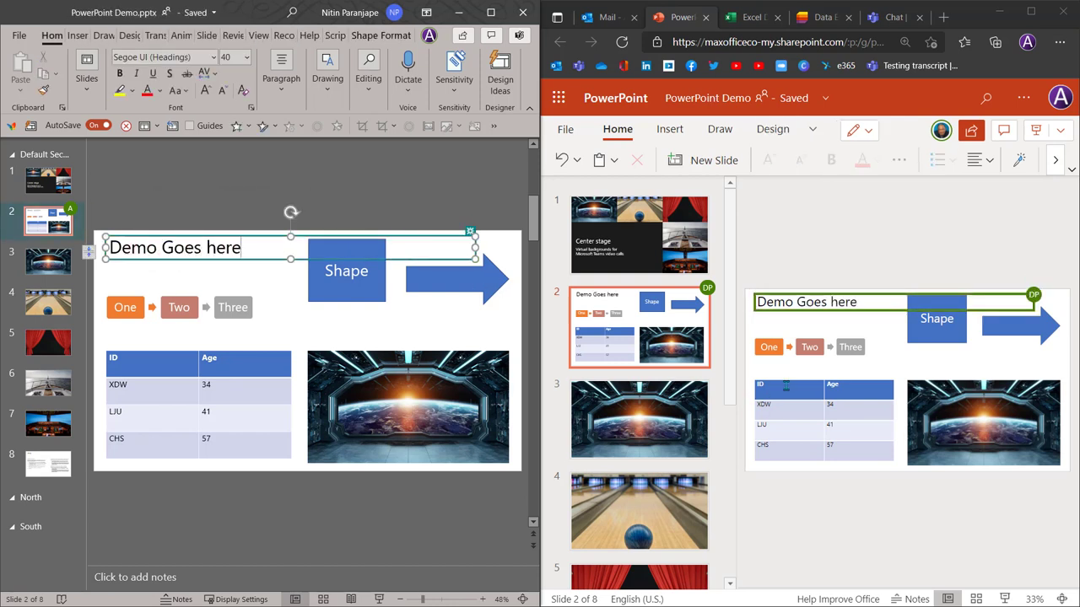
click(796, 385)
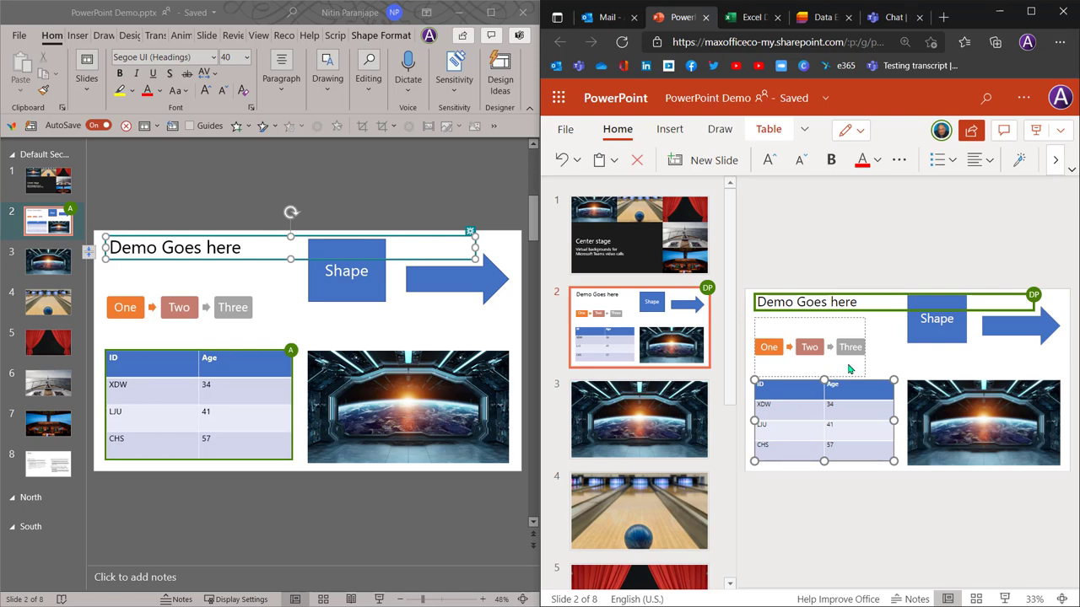
click(803, 349)
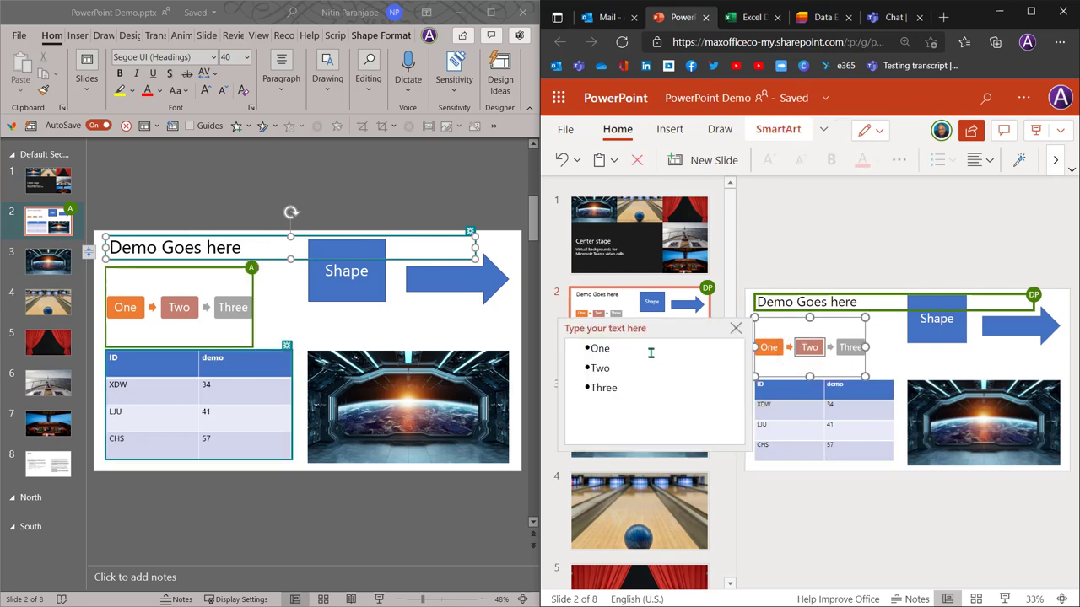
click(627, 390)
key(Return)
text(Four)
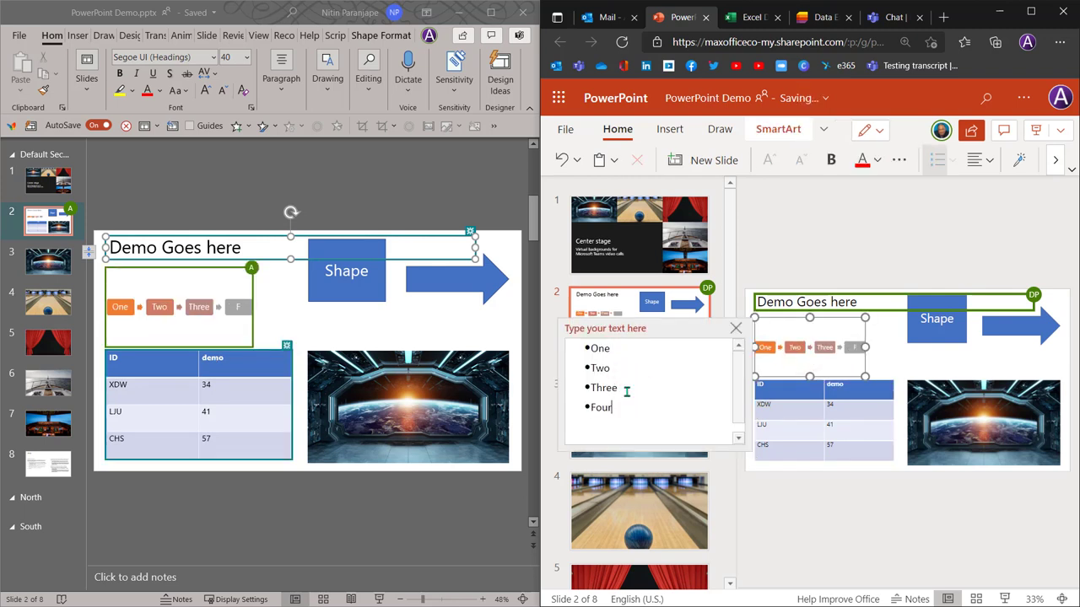
click(809, 251)
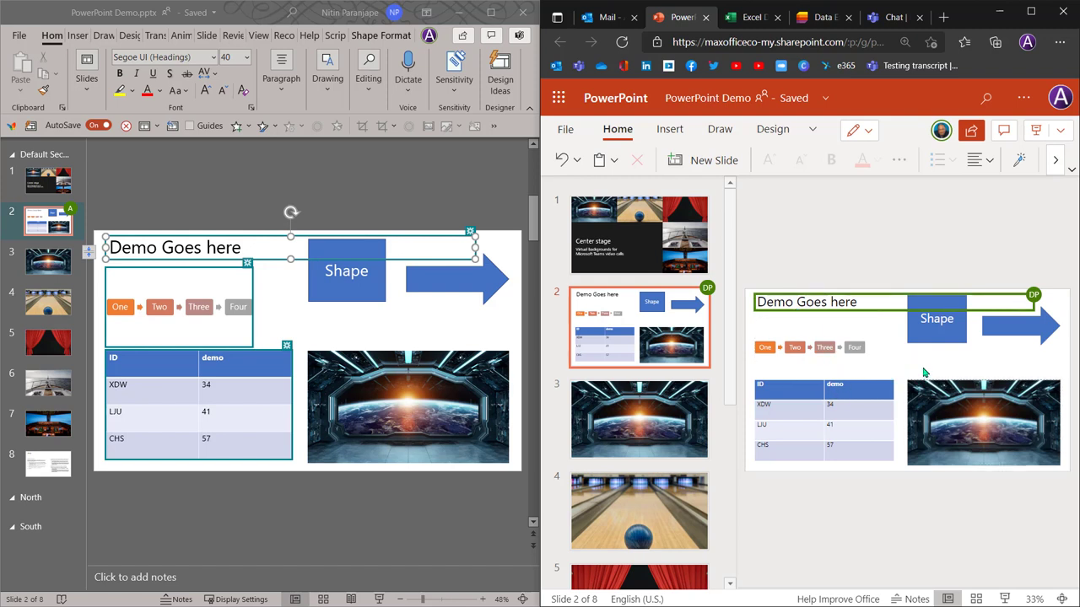
Show slide 3's spaceship picture in the browser copy, returning the desktop copy to slide 2
click(662, 437)
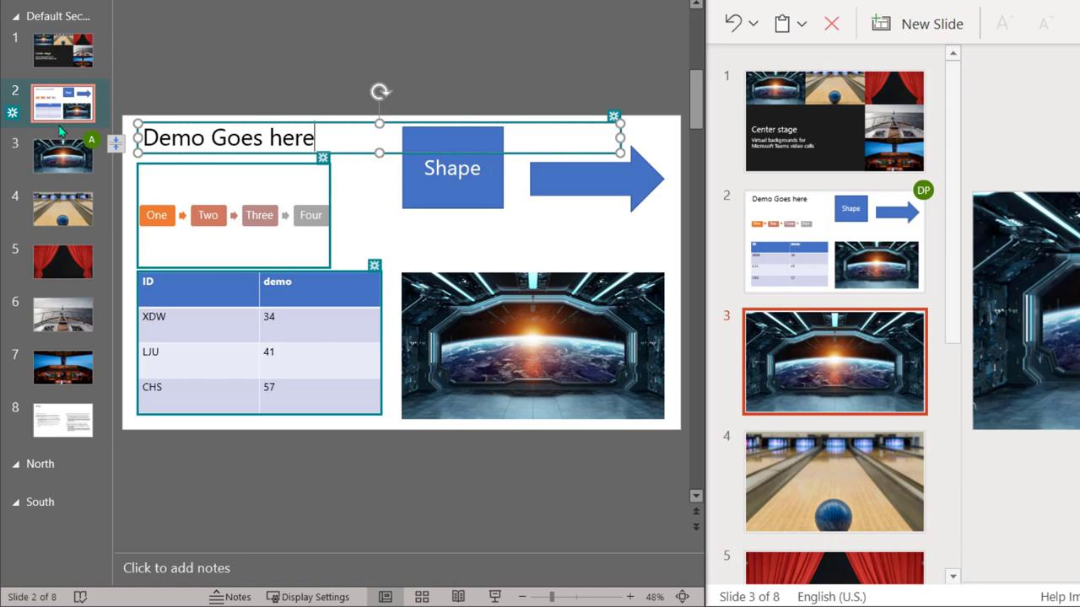
mouse_move(321, 158)
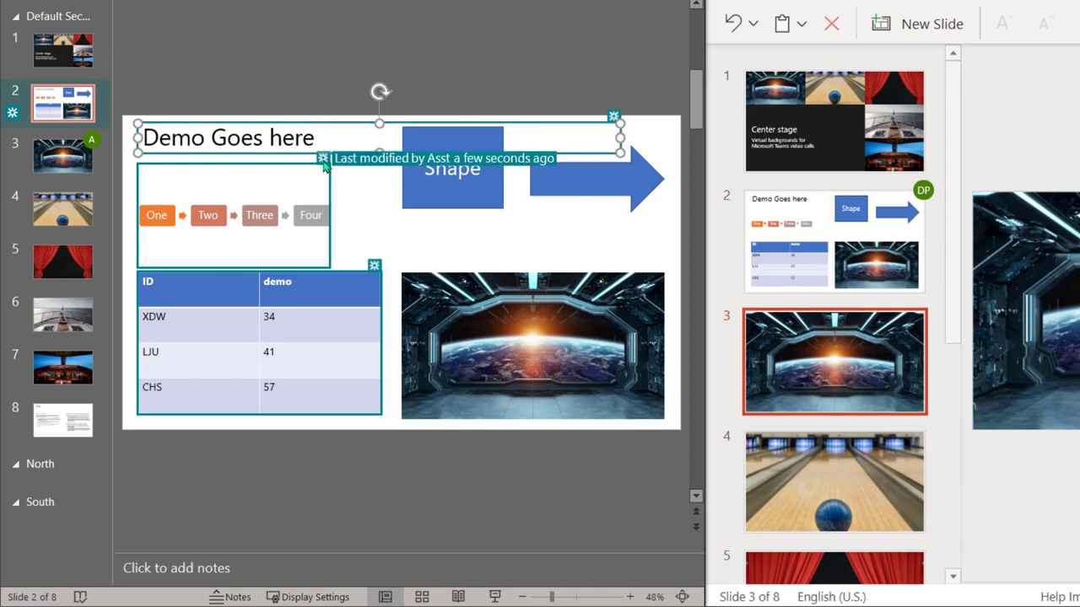
click(51, 165)
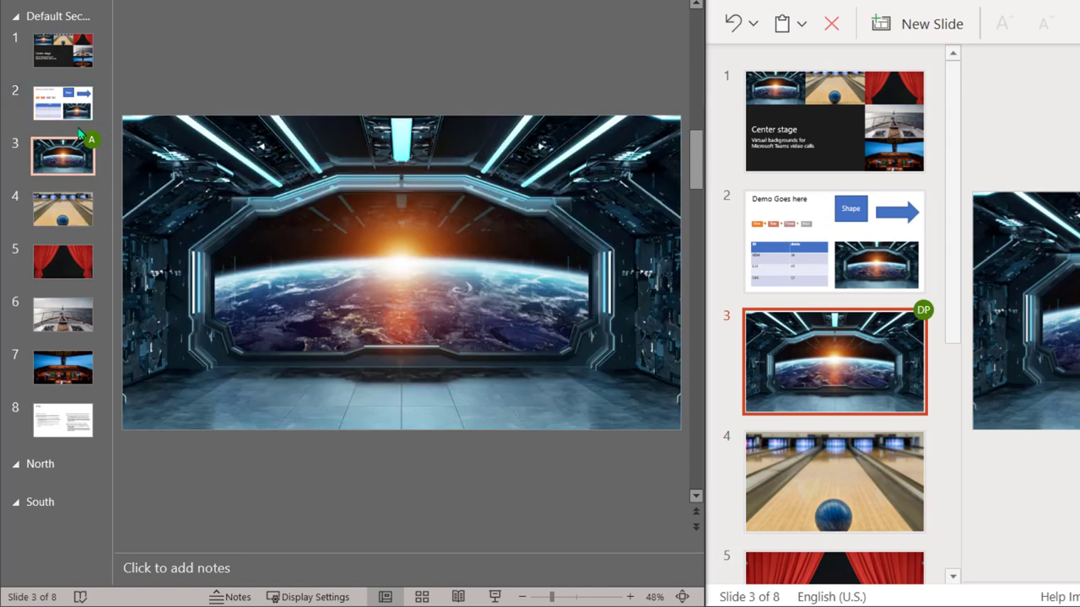
click(63, 103)
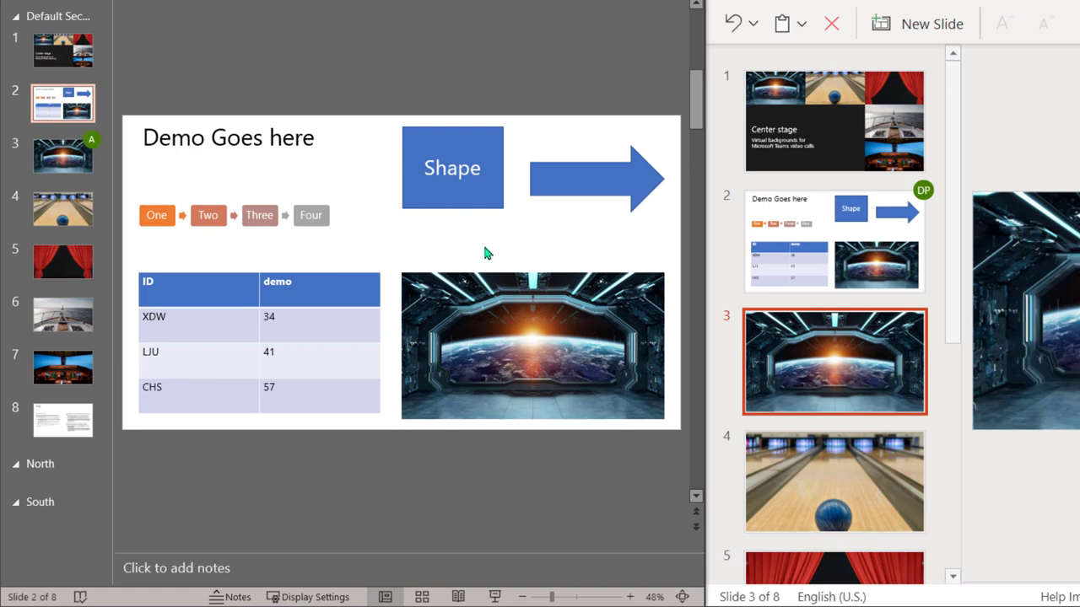